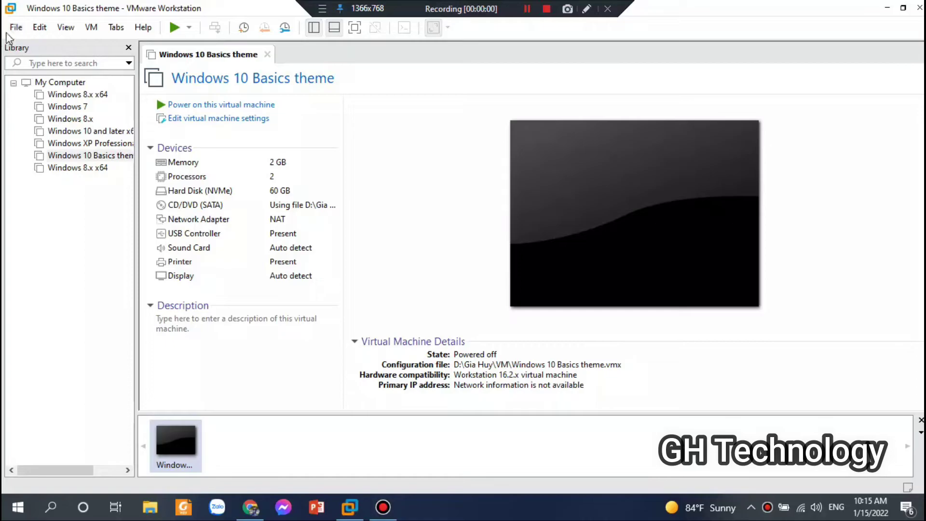
{"action": "left_click", "coordinate": [19, 28]}
{"action": "mouse_move", "coordinate": [91, 28]}
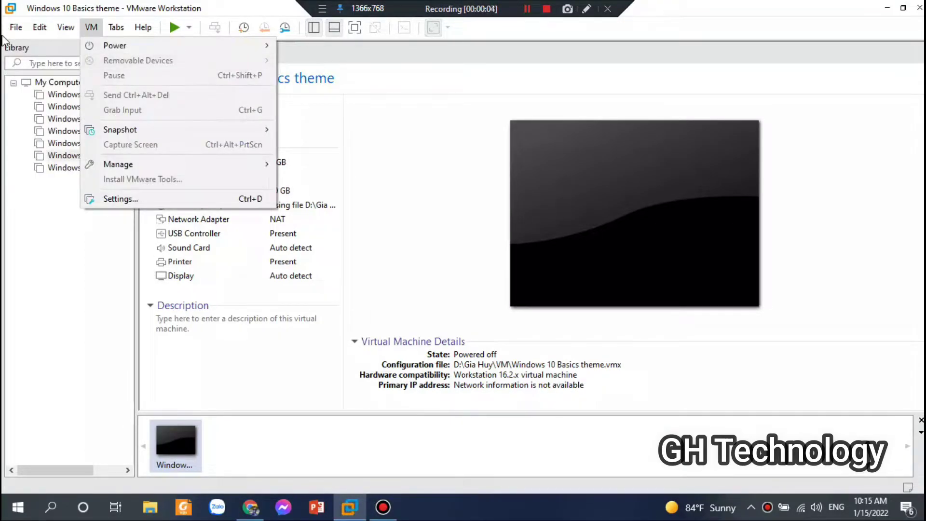
{"action": "left_click", "coordinate": [24, 326]}
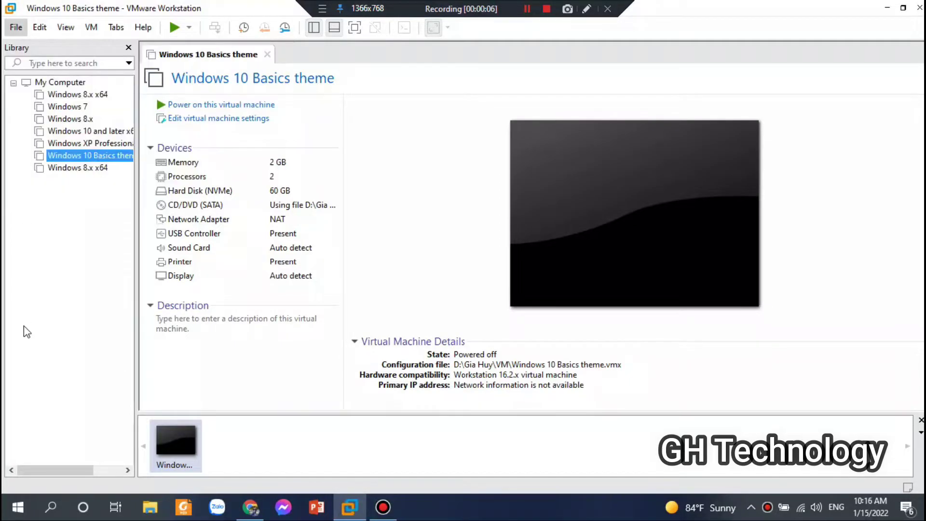
- Start creating a new virtual machine with the Custom configuration and Workstation 16.2.x hardware compatibility
{"action": "left_click", "coordinate": [15, 34]}
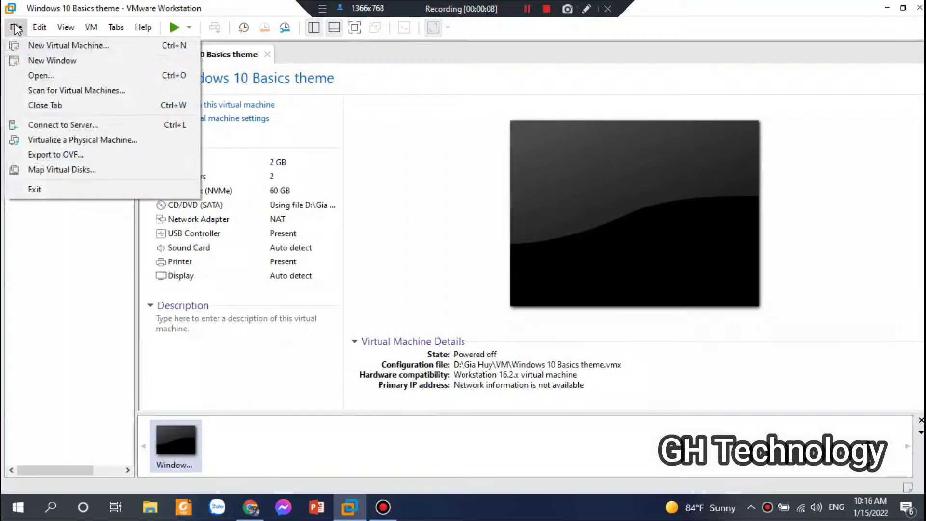
{"action": "left_click", "coordinate": [28, 45]}
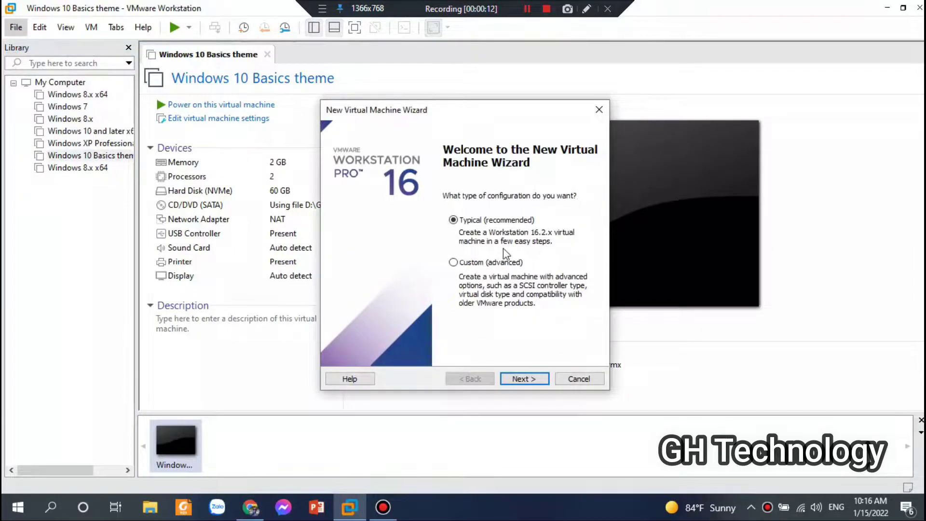
{"action": "left_click", "coordinate": [493, 267]}
{"action": "left_click", "coordinate": [528, 379]}
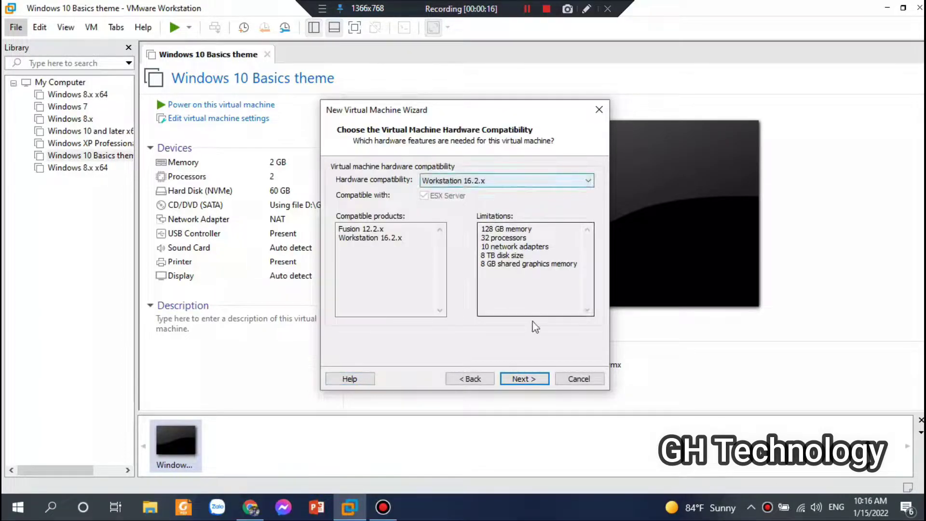
{"action": "left_click", "coordinate": [524, 379]}
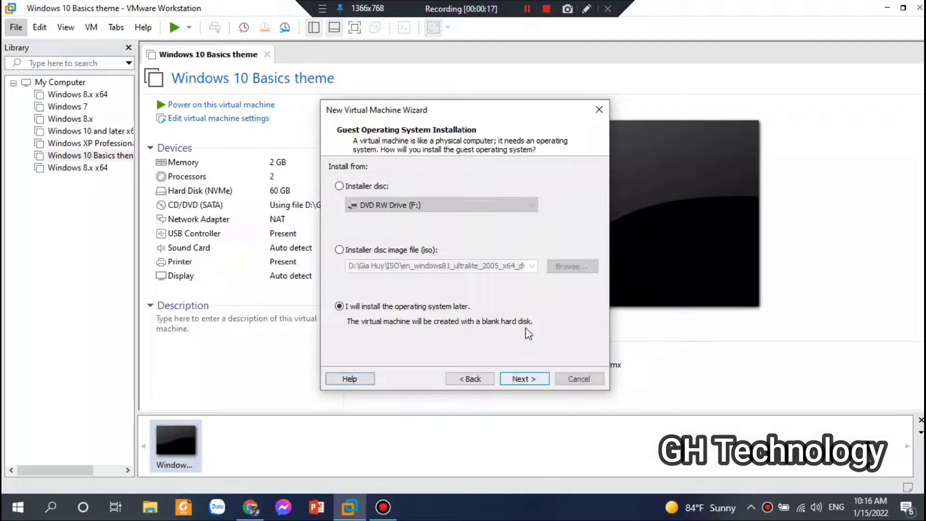
- Choose installation from a disc image file and look through the D: drive's ISO folder and its Windows Server 2003 subfolder
{"action": "left_click", "coordinate": [428, 249]}
{"action": "left_click", "coordinate": [564, 269]}
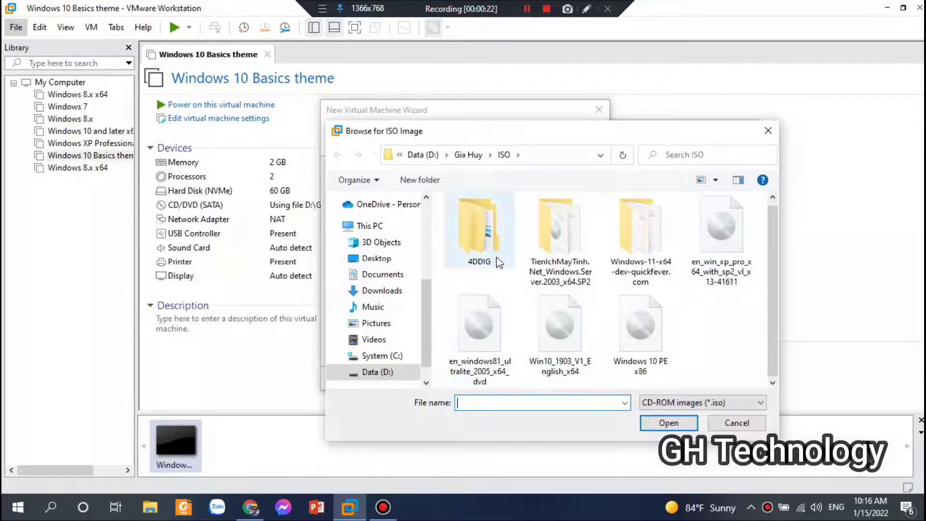
{"action": "scroll", "coordinate": [517, 287], "scroll_direction": "up", "scroll_amount": 1}
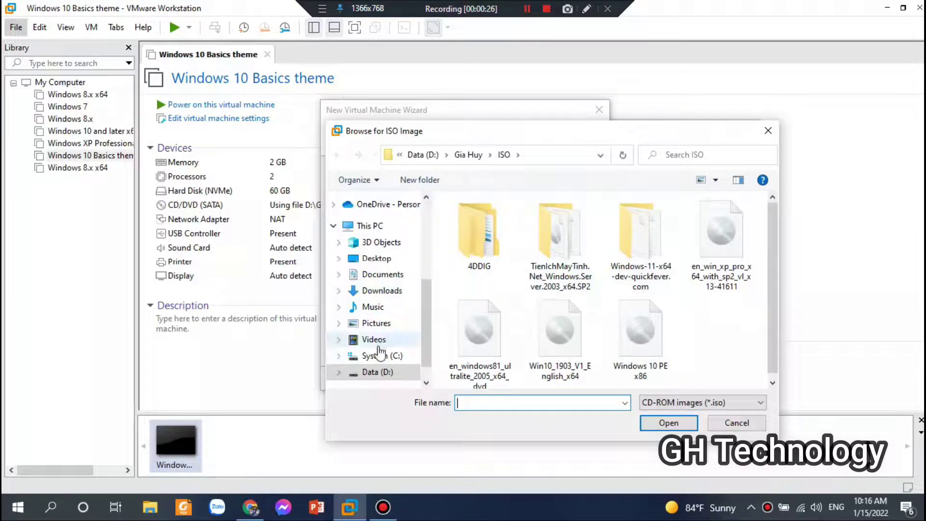
{"action": "left_click", "coordinate": [378, 371]}
{"action": "double_click", "coordinate": [482, 360]}
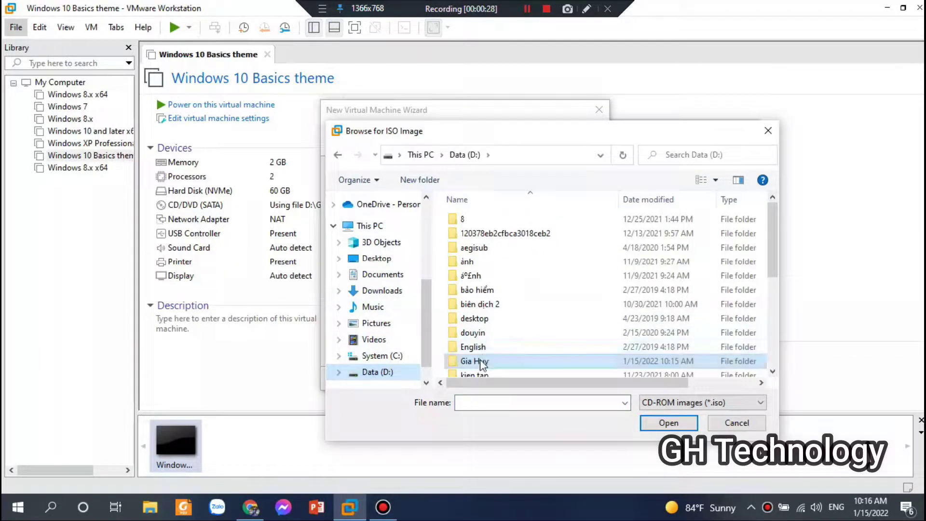
{"action": "double_click", "coordinate": [477, 328]}
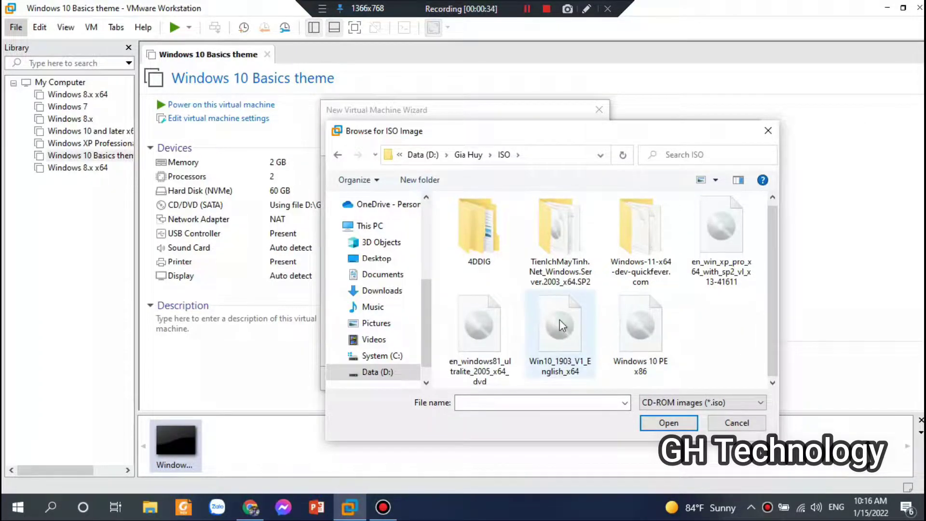
{"action": "double_click", "coordinate": [563, 270]}
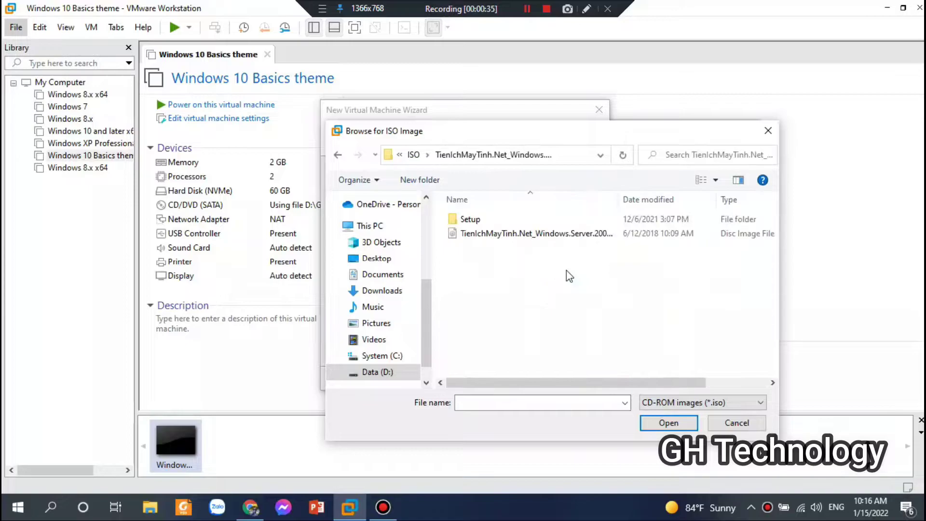
- Check the longhorn_4074 folder for a Windows 8.1 image and proceed with the en_windows81_ultralite_2005_x64_dvd ISO as the installer
{"action": "left_click", "coordinate": [381, 373]}
{"action": "double_click", "coordinate": [461, 361]}
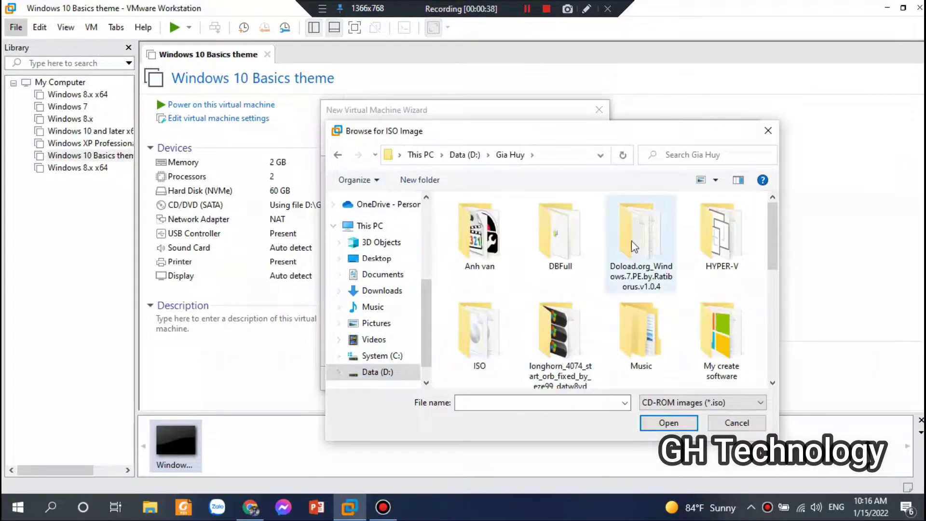
{"action": "scroll", "coordinate": [642, 264], "scroll_direction": "down", "scroll_amount": 2}
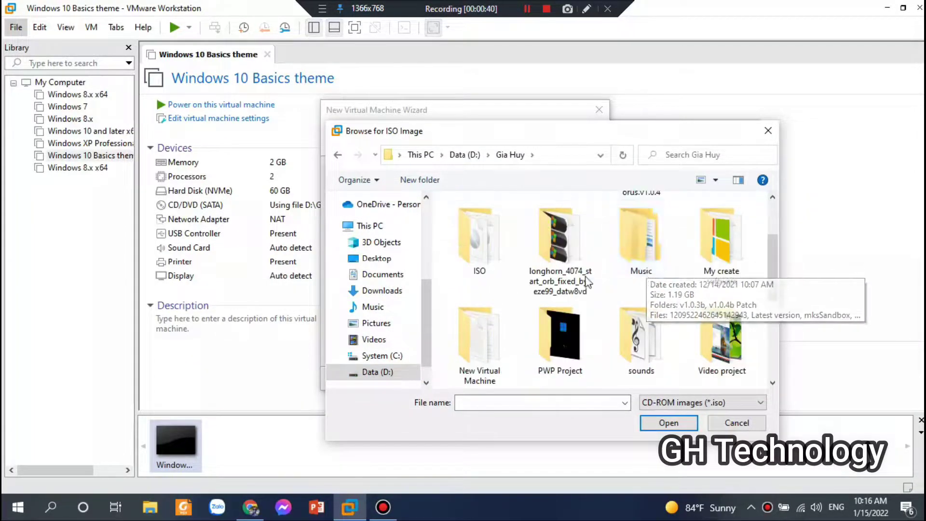
{"action": "double_click", "coordinate": [562, 274]}
{"action": "double_click", "coordinate": [490, 254]}
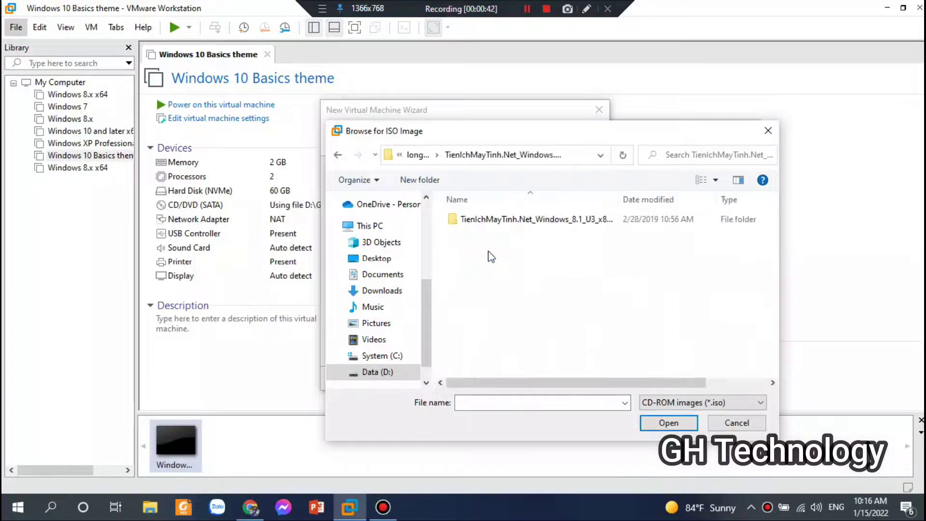
{"action": "double_click", "coordinate": [482, 223]}
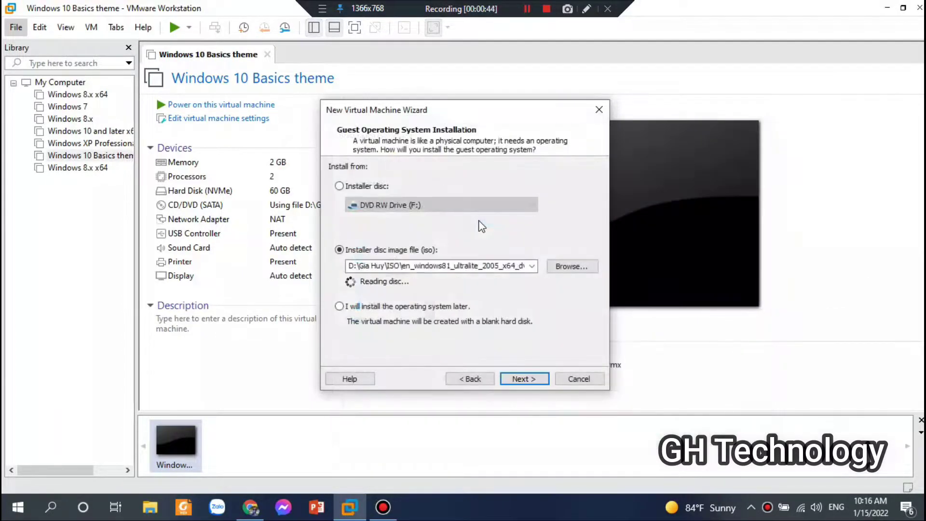
{"action": "left_click", "coordinate": [522, 379]}
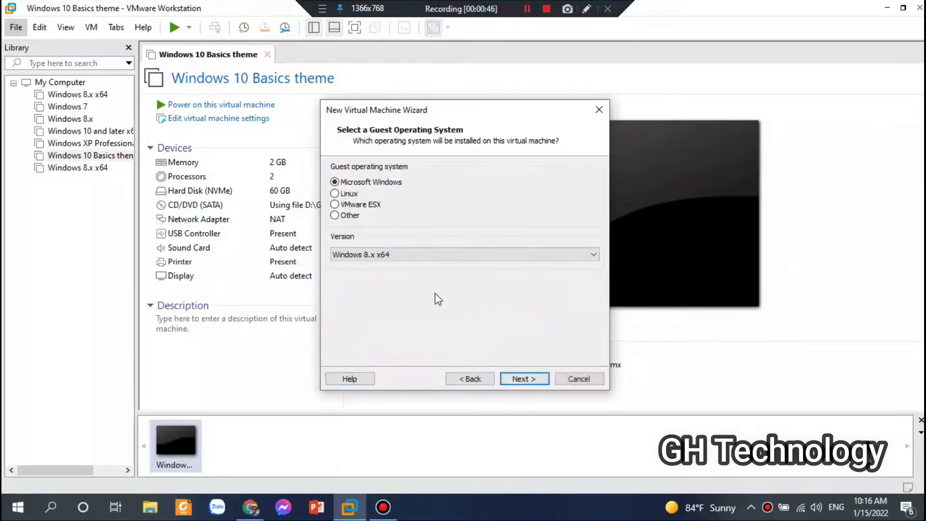
- Set the guest operating system to Microsoft Windows, version Windows 8.x x64
{"action": "left_click", "coordinate": [400, 255]}
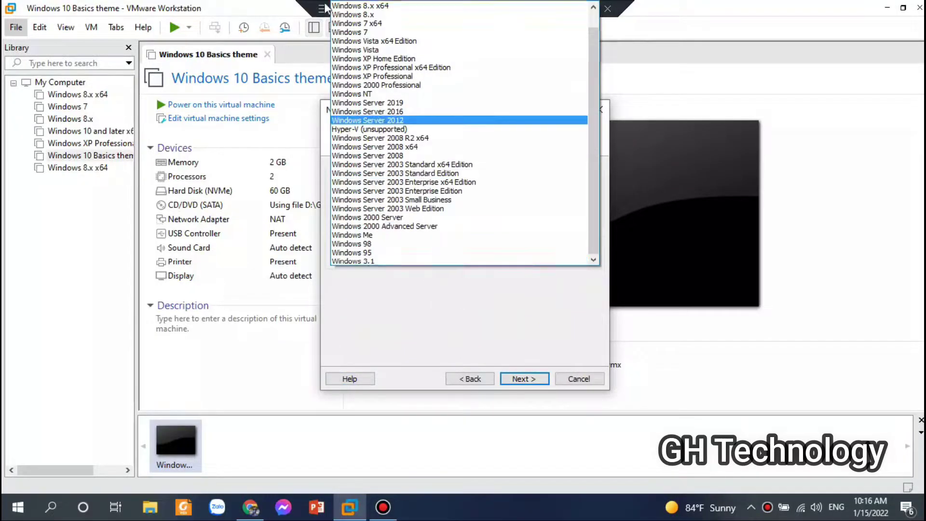
{"action": "left_click", "coordinate": [396, 7]}
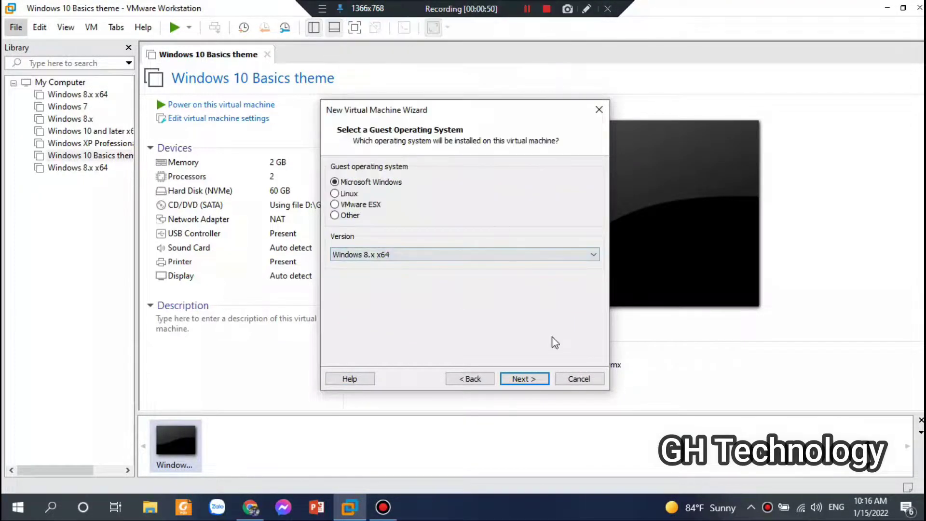
{"action": "left_click", "coordinate": [528, 381]}
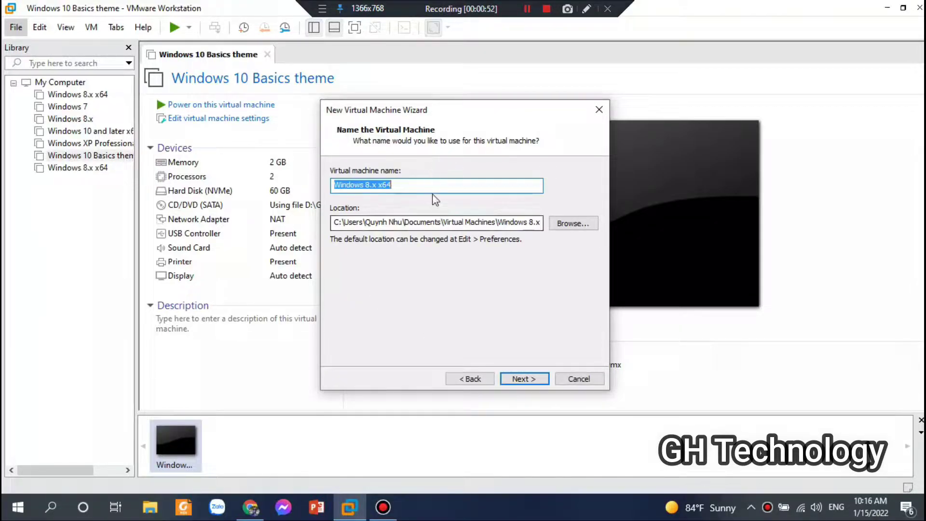
- Name the virtual machine "Windows 8 super lite"
{"action": "type", "text": "Winfd"}
{"action": "key", "text": "BackSpace"}
{"action": "type", "text": "dows"}
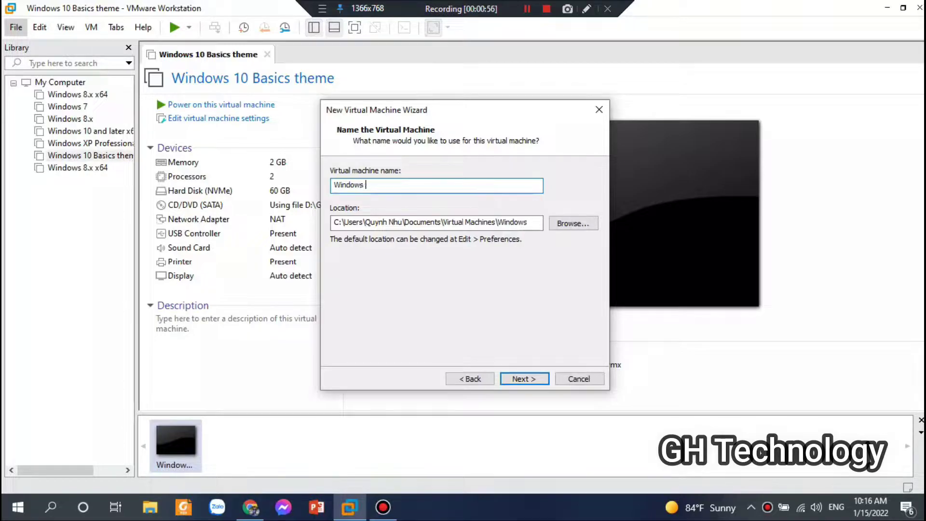
{"action": "type", "text": " 8 super lite"}
- Set the virtual machine's location to the personal folder on the Data (D:) drive and accept using that folder
{"action": "left_click", "coordinate": [579, 223]}
{"action": "scroll", "coordinate": [434, 260], "scroll_direction": "down", "scroll_amount": 10}
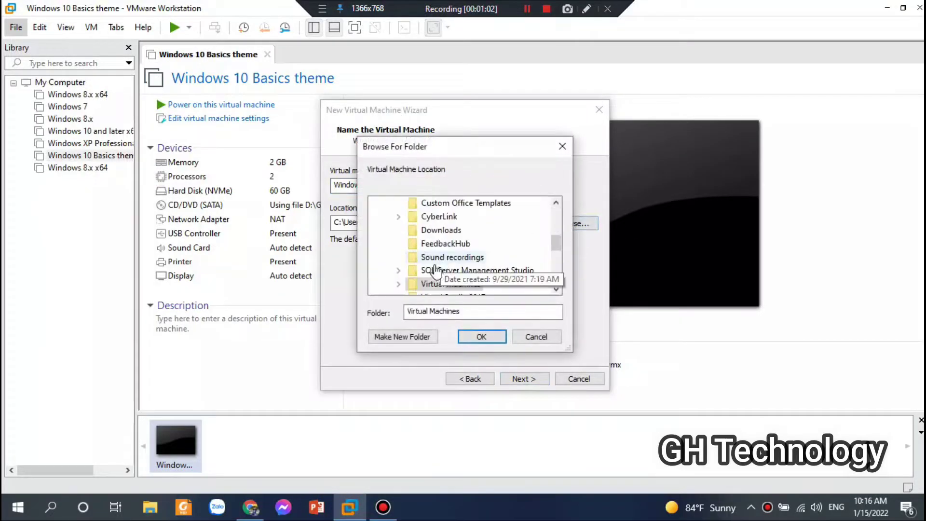
{"action": "scroll", "coordinate": [430, 280], "scroll_direction": "down", "scroll_amount": 2}
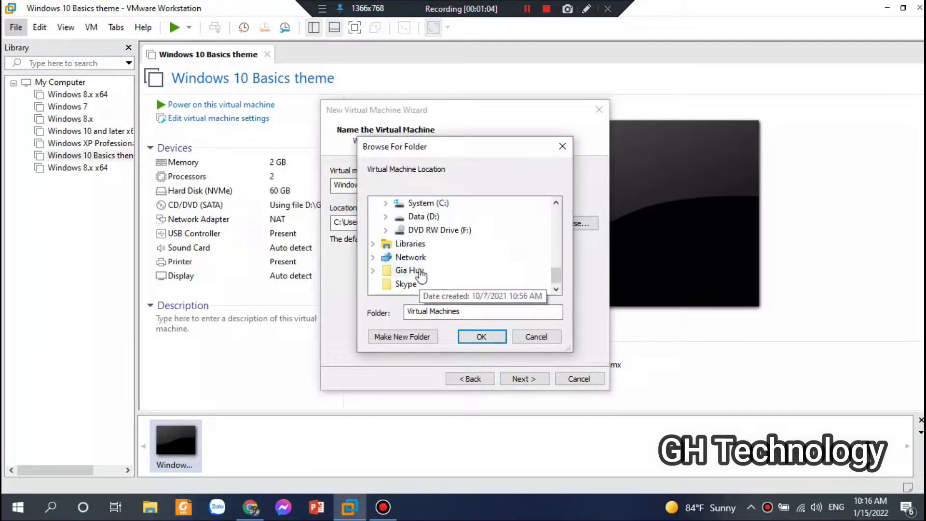
{"action": "double_click", "coordinate": [424, 216]}
{"action": "double_click", "coordinate": [435, 229]}
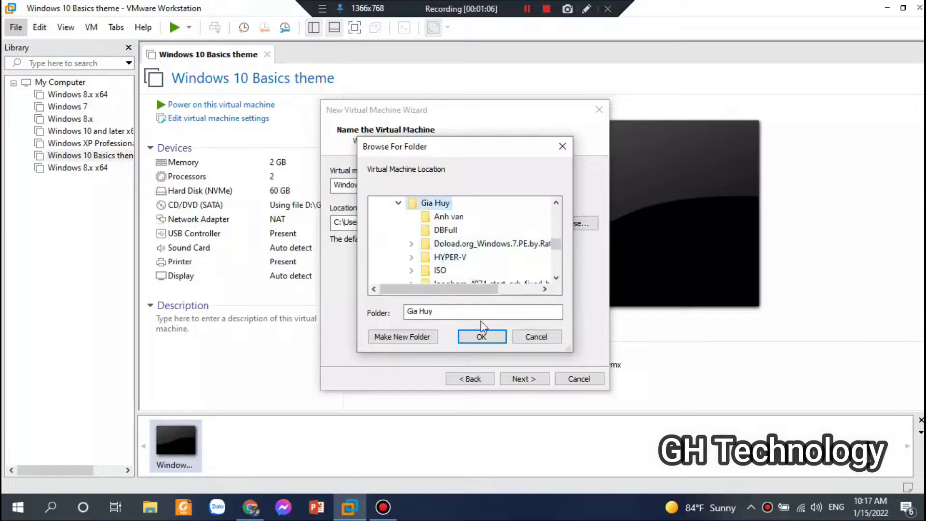
{"action": "left_click", "coordinate": [481, 336]}
{"action": "left_click", "coordinate": [512, 379]}
{"action": "left_click", "coordinate": [491, 281]}
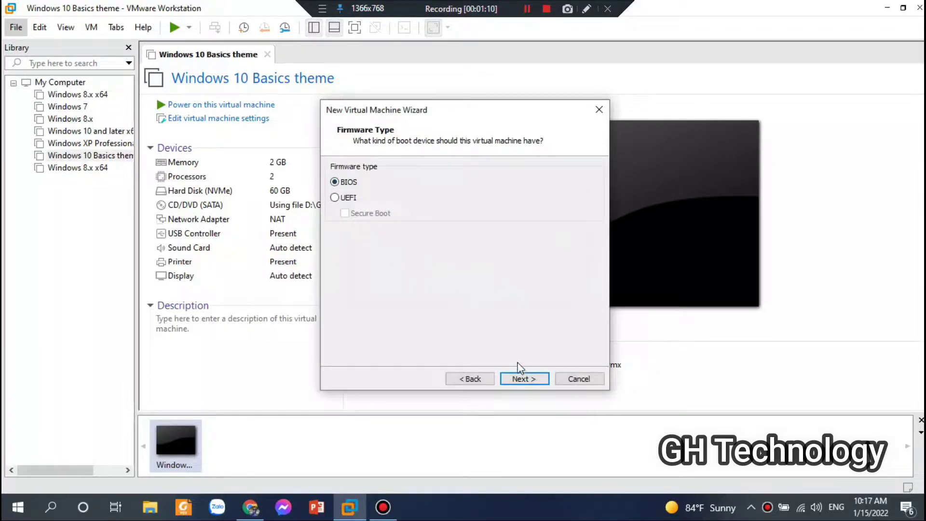
- Accept BIOS firmware, the default processors, 2048 MB of memory, NAT networking and the default I/O controller
{"action": "left_click", "coordinate": [526, 378]}
{"action": "left_click", "coordinate": [525, 378]}
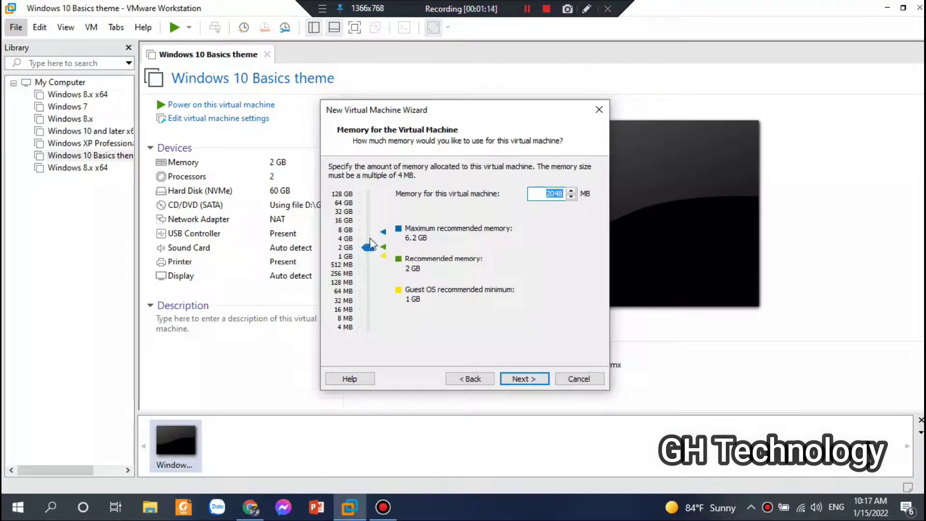
{"action": "left_click", "coordinate": [544, 379]}
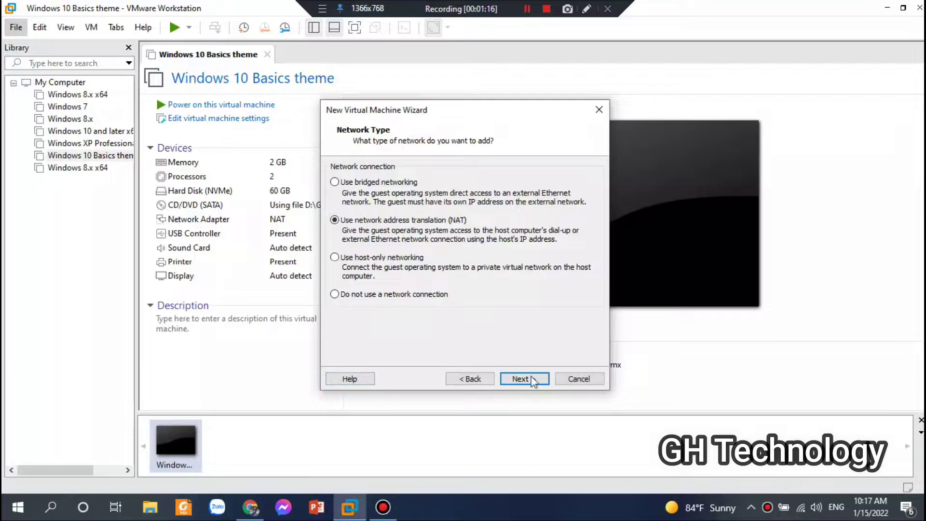
{"action": "left_click", "coordinate": [521, 379]}
{"action": "left_click", "coordinate": [522, 379]}
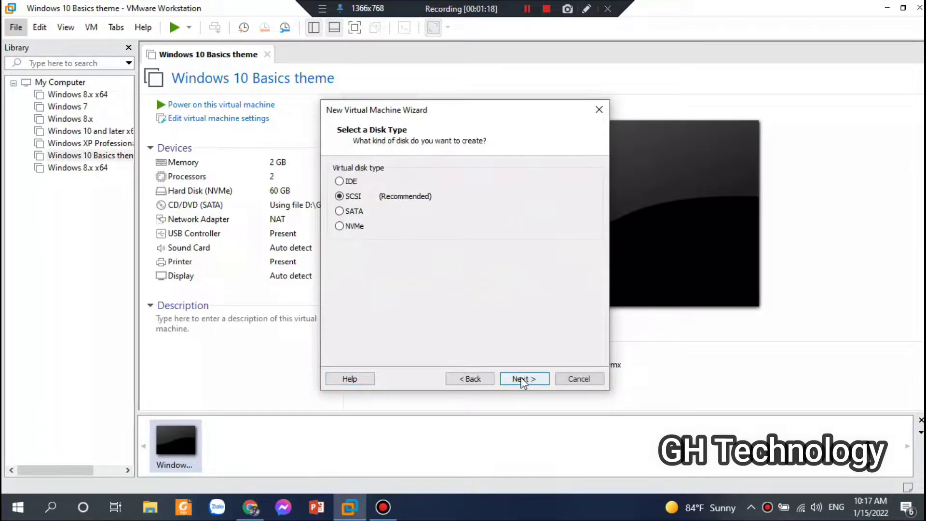
- Add a new 60 GB SCSI virtual disk split into multiple files and finish creating the virtual machine
{"action": "left_click", "coordinate": [521, 379]}
{"action": "left_click", "coordinate": [522, 379]}
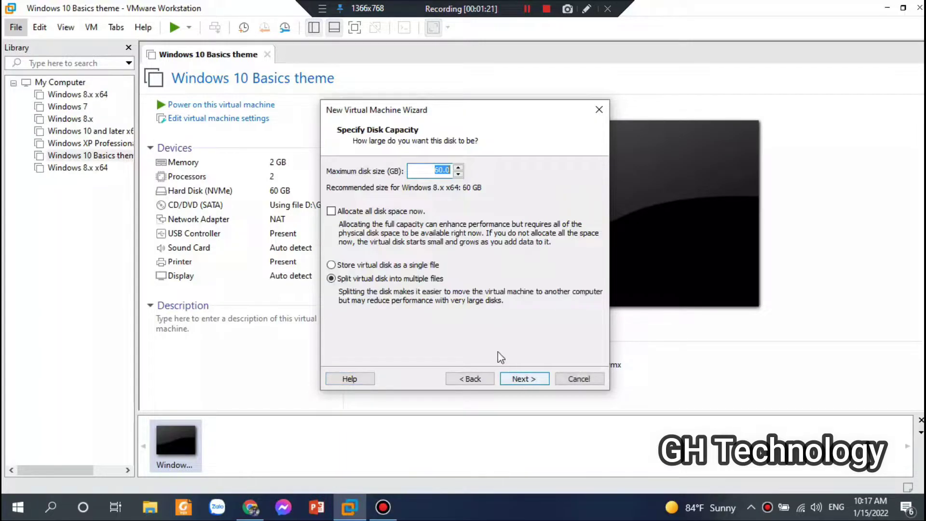
{"action": "left_click", "coordinate": [516, 379]}
{"action": "left_click", "coordinate": [516, 379]}
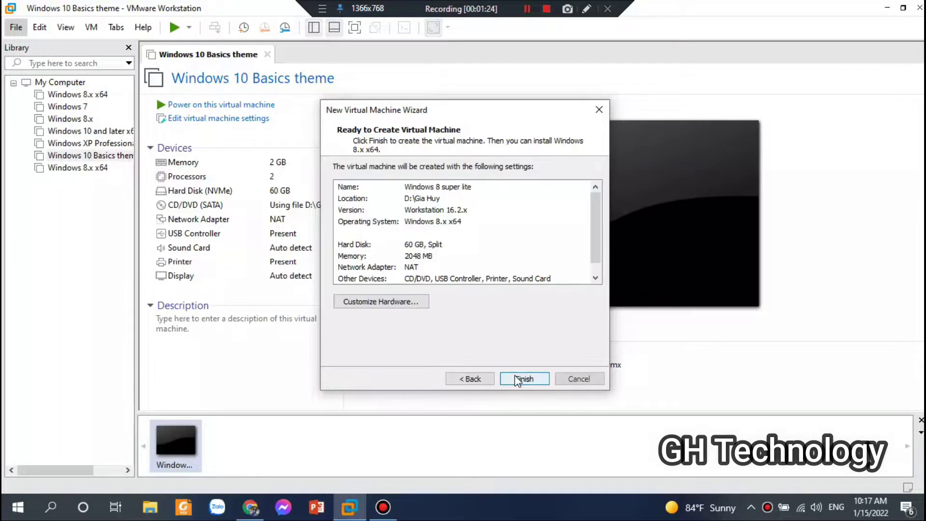
{"action": "left_click", "coordinate": [525, 381]}
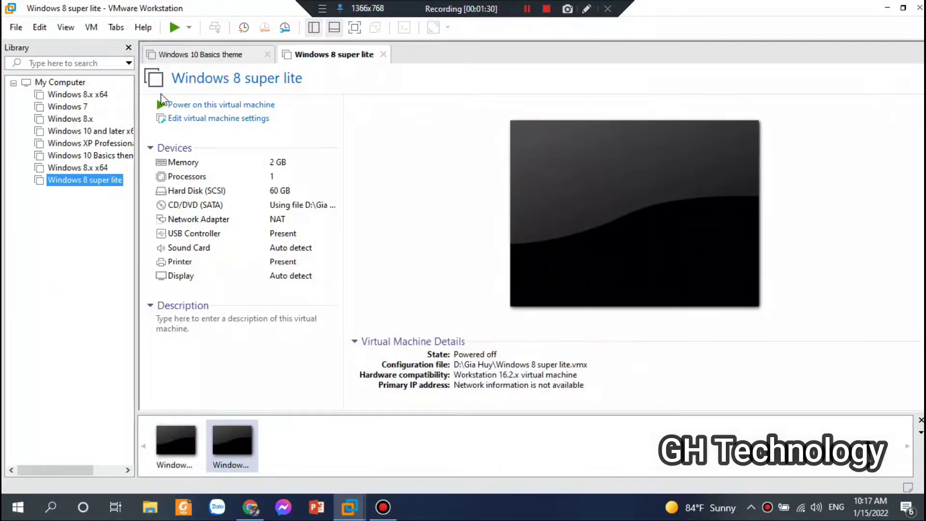
- Power on the Windows 8 super lite virtual machine and show it full screen
{"action": "left_click", "coordinate": [187, 110]}
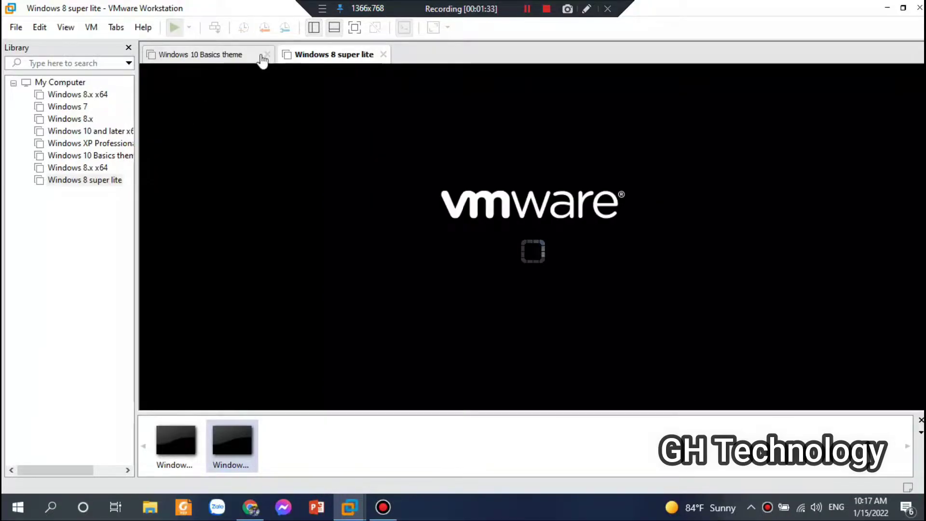
{"action": "left_click", "coordinate": [354, 27]}
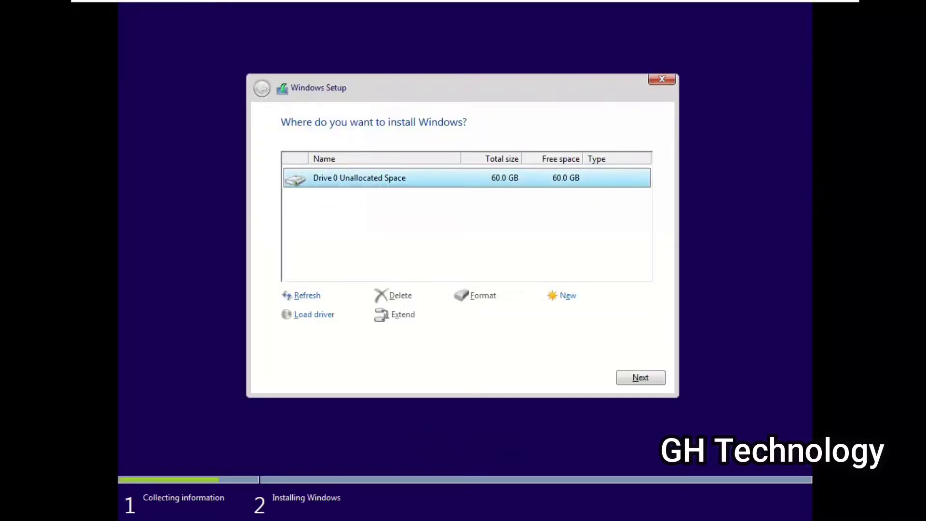
- Create a partition from all of Drive 0's unallocated space and start installing Windows on Drive 0 Partition 2
{"action": "left_click", "coordinate": [564, 296]}
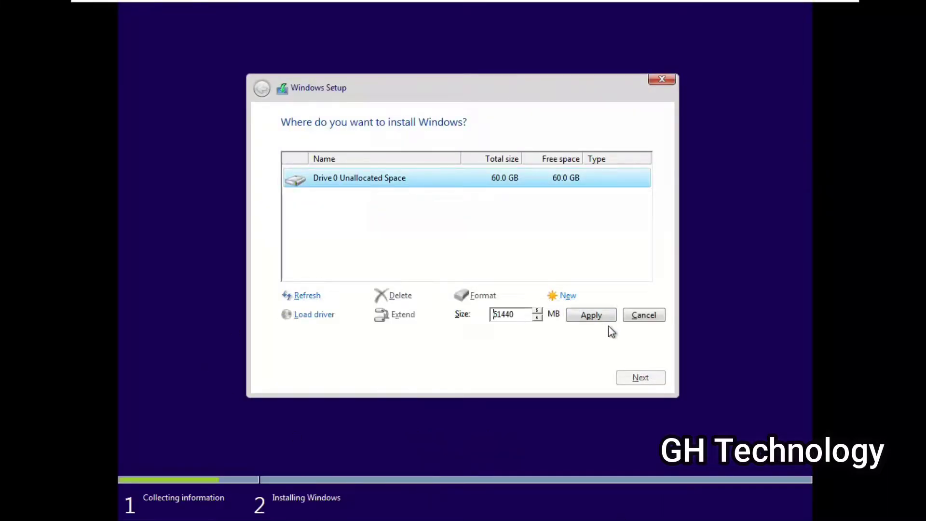
{"action": "left_click", "coordinate": [603, 316]}
{"action": "left_click", "coordinate": [555, 314]}
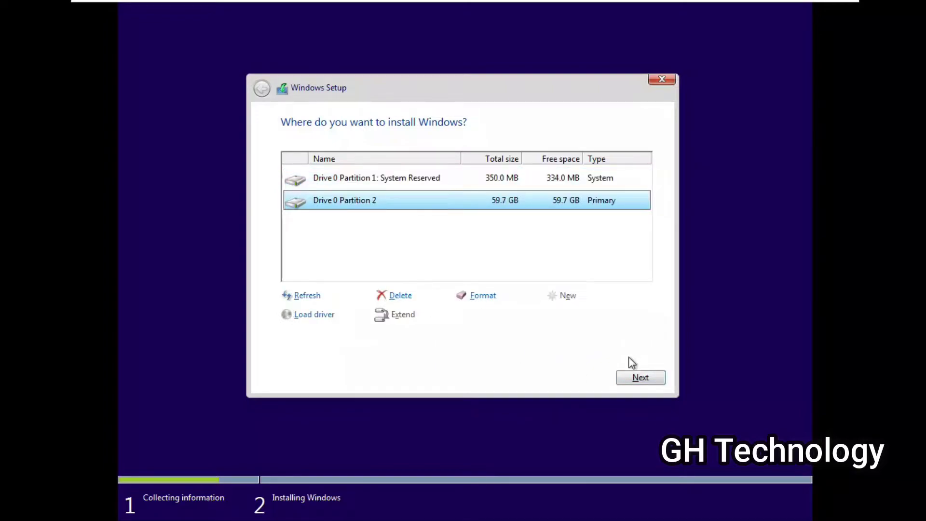
{"action": "left_click", "coordinate": [633, 378]}
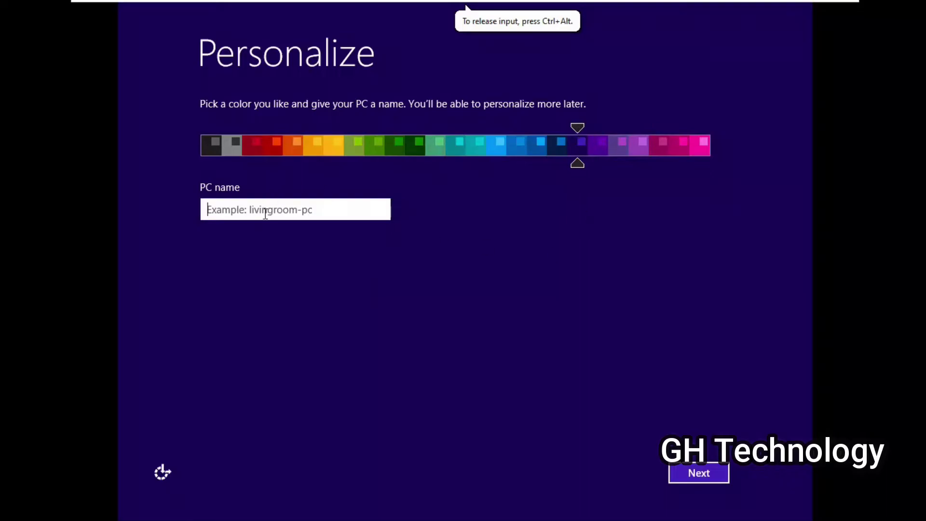
- Name the PC Win8-super-lite on the Personalize page and continue with the Windows setup
{"action": "type", "text": "w"}
{"action": "key", "text": "BackSpace"}
{"action": "type", "text": "Win8-super"}
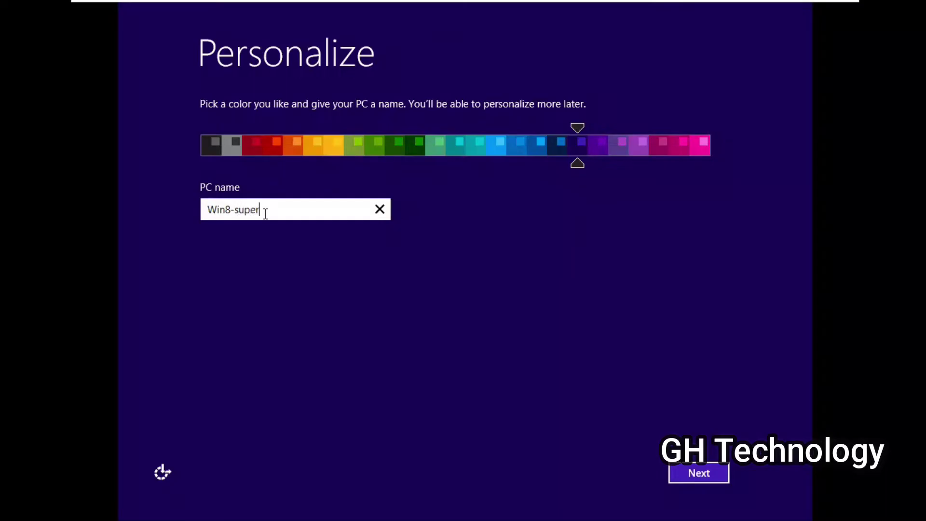
{"action": "type", "text": "-light"}
{"action": "left_click", "coordinate": [695, 472]}
- Proceed to account setup without ending the unresponsive process, and try to pass the Microsoft sign-in without credentials
{"action": "left_click", "coordinate": [510, 303]}
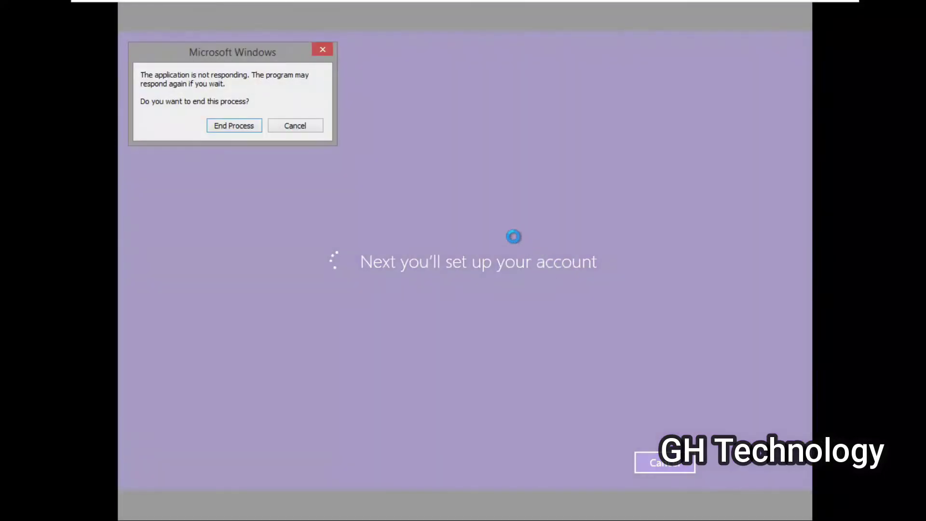
{"action": "left_click", "coordinate": [294, 127]}
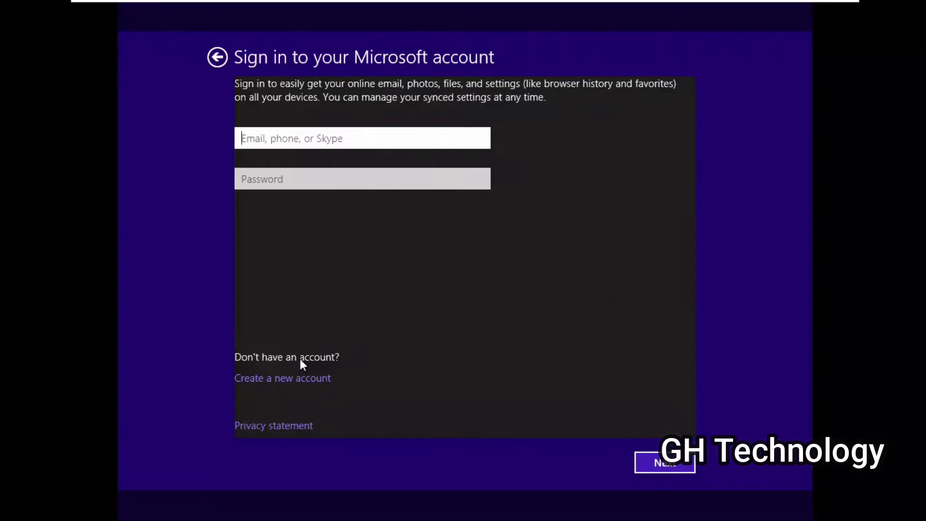
{"action": "left_click", "coordinate": [673, 467]}
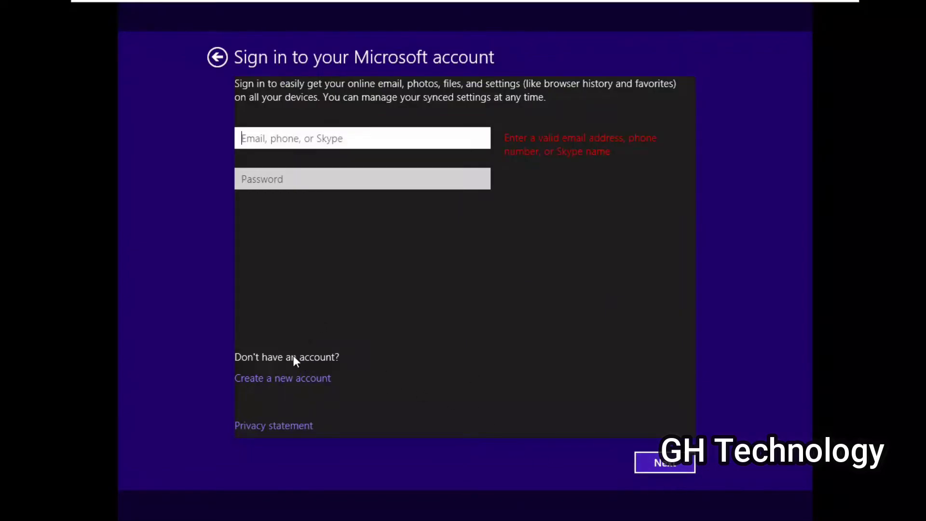
- Leave full screen, disconnect the host computer from the Lowtech.shop Wi-Fi network, and return the virtual machine to full screen
{"action": "left_click", "coordinate": [839, 7]}
{"action": "left_click", "coordinate": [802, 507]}
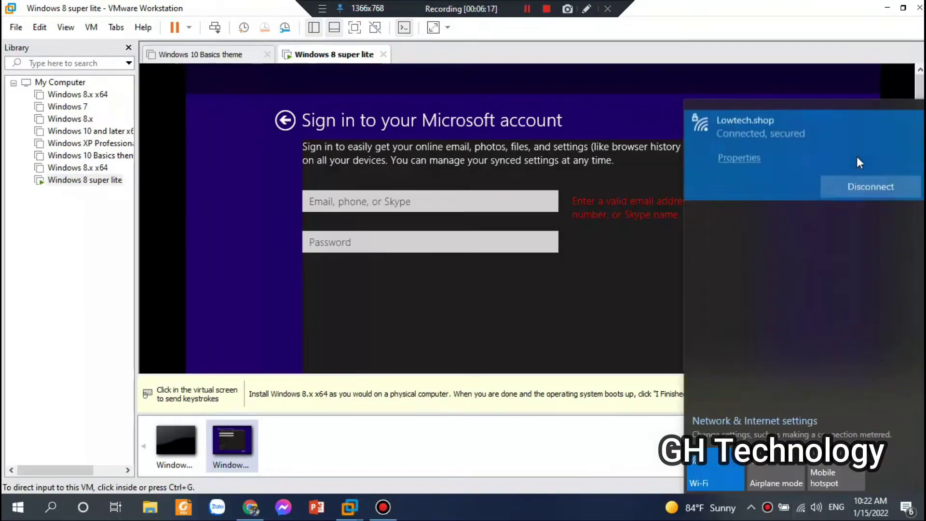
{"action": "left_click", "coordinate": [353, 27]}
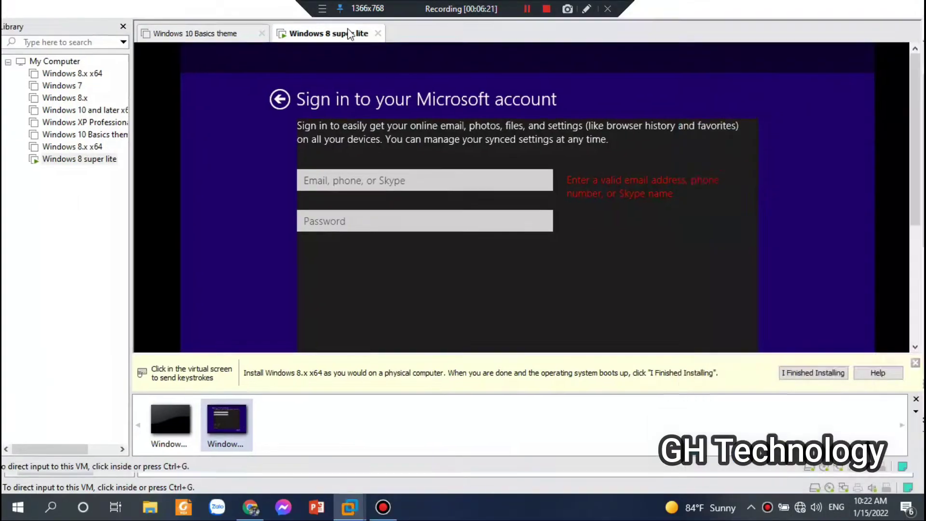
- Go back to the Personalize page, retry the account setup and choose to create a local account instead
{"action": "left_click", "coordinate": [214, 83]}
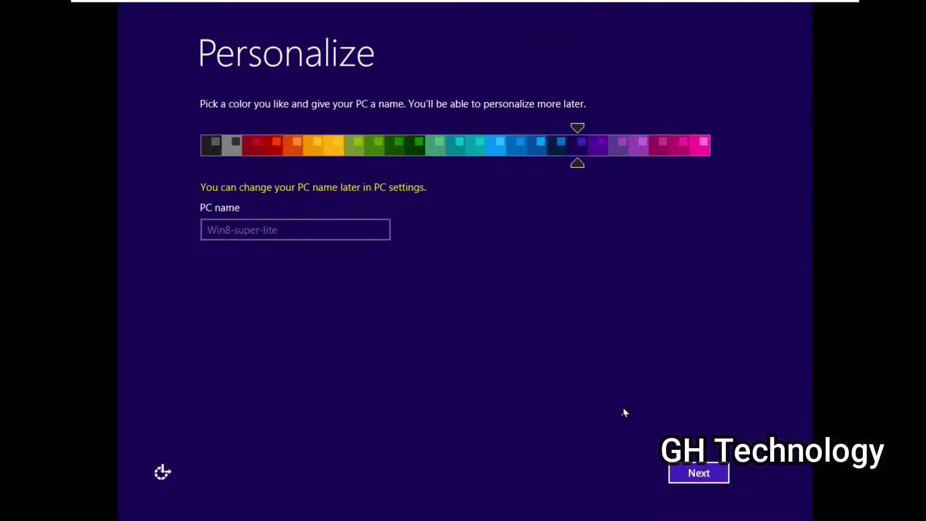
{"action": "left_click", "coordinate": [678, 479]}
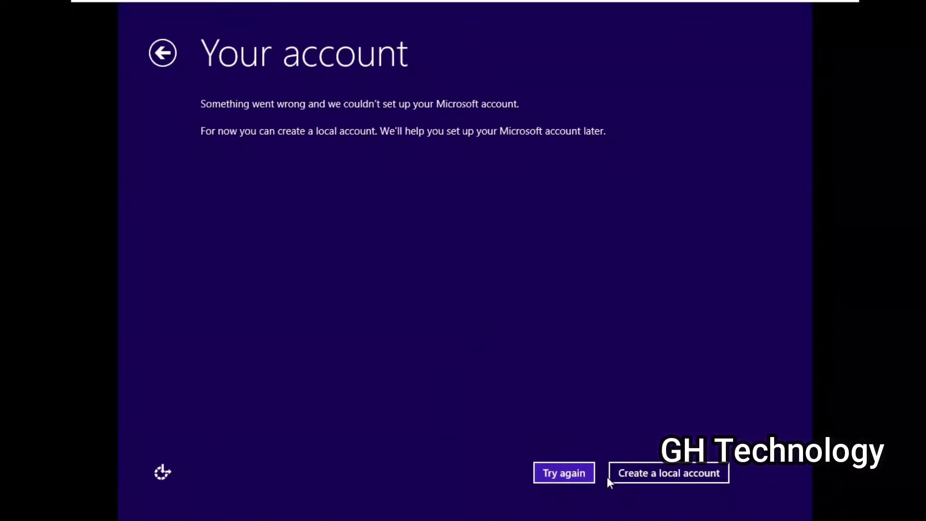
{"action": "left_click", "coordinate": [620, 474]}
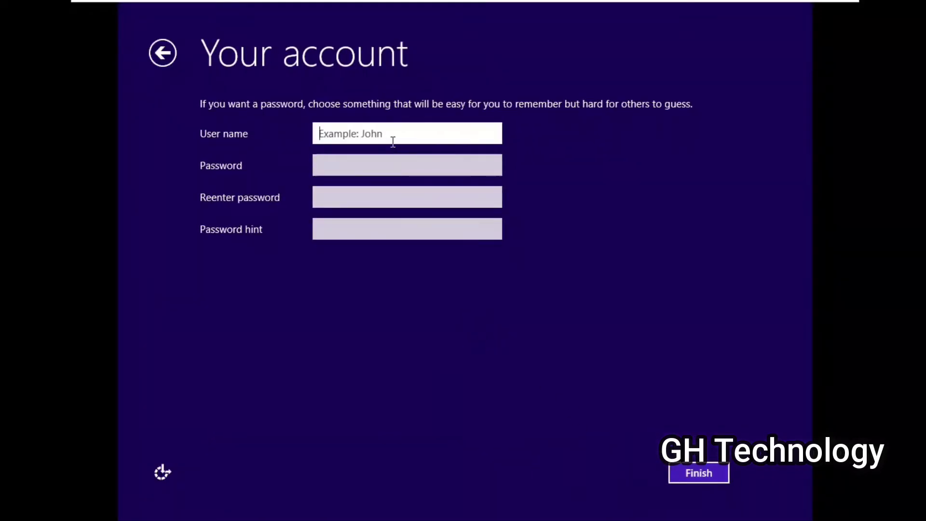
- Create the local account with the user name Win8.1_user and no password, and finish the Windows setup
{"action": "type", "text": "GH"}
{"action": "key", "text": "BackSpace"}
{"action": "type", "text": "Win8_user"}
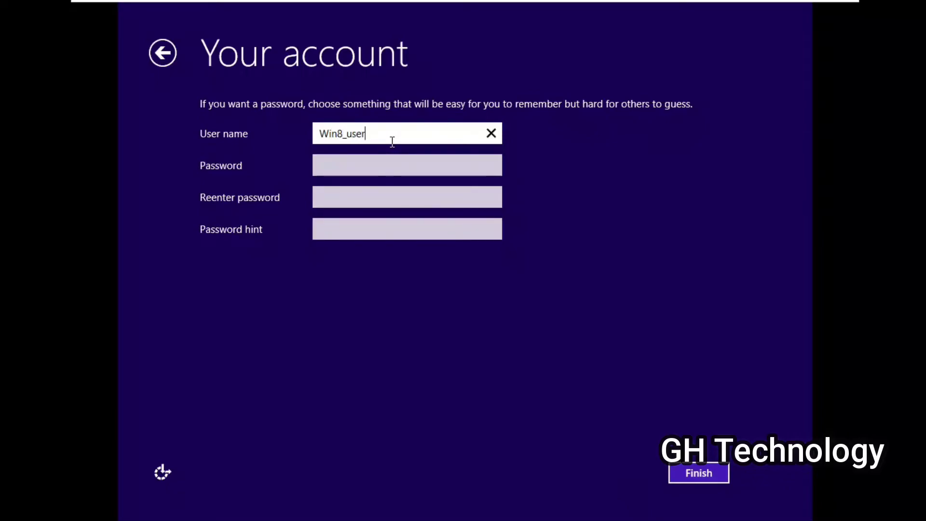
{"action": "left_click", "coordinate": [342, 134]}
{"action": "type", "text": ".1"}
{"action": "left_click", "coordinate": [708, 478]}
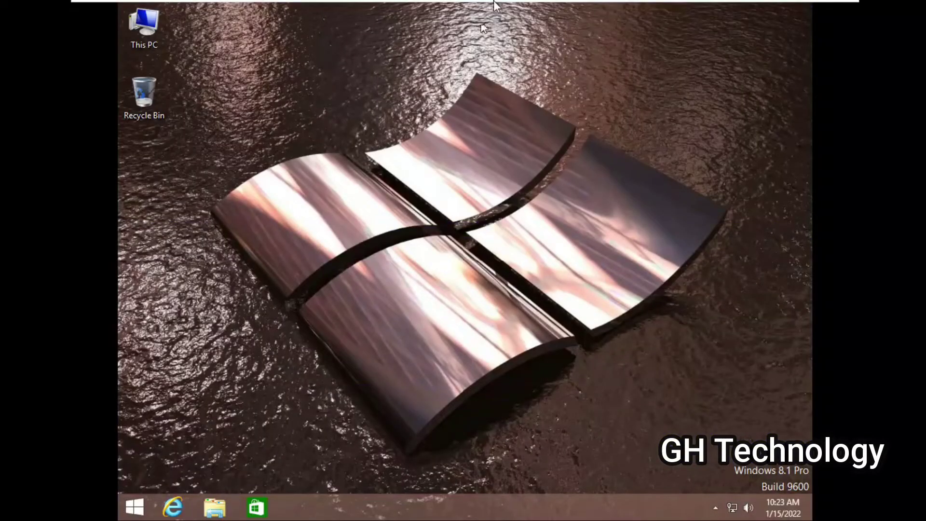
- Set the guest's screen resolution to 1366 × 768, keep the change and close the resolution settings
{"action": "left_click", "coordinate": [466, 4]}
{"action": "right_click", "coordinate": [261, 137]}
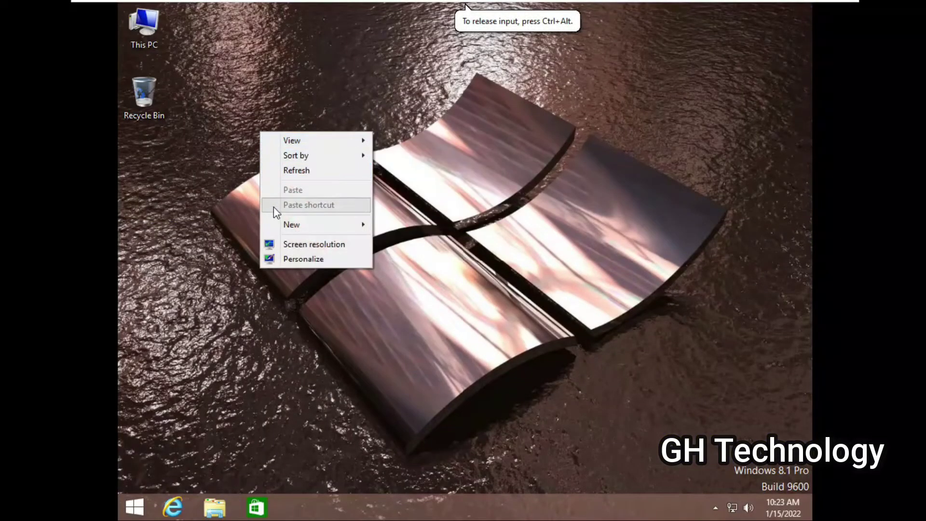
{"action": "left_click", "coordinate": [285, 245]}
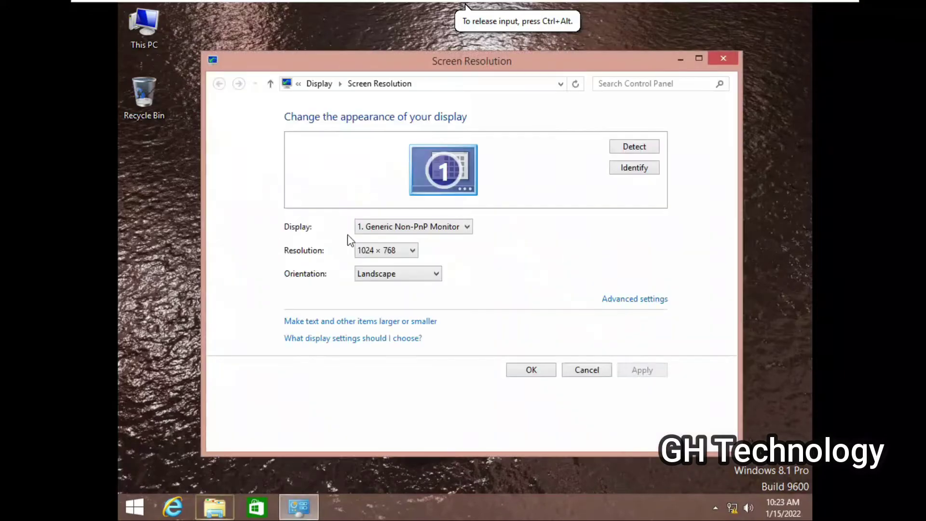
{"action": "left_click", "coordinate": [400, 256]}
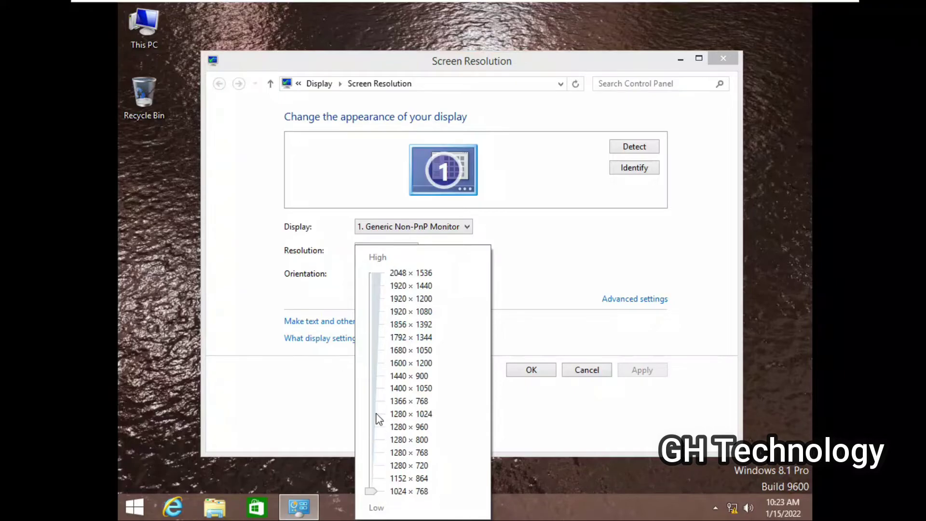
{"action": "left_click", "coordinate": [652, 374]}
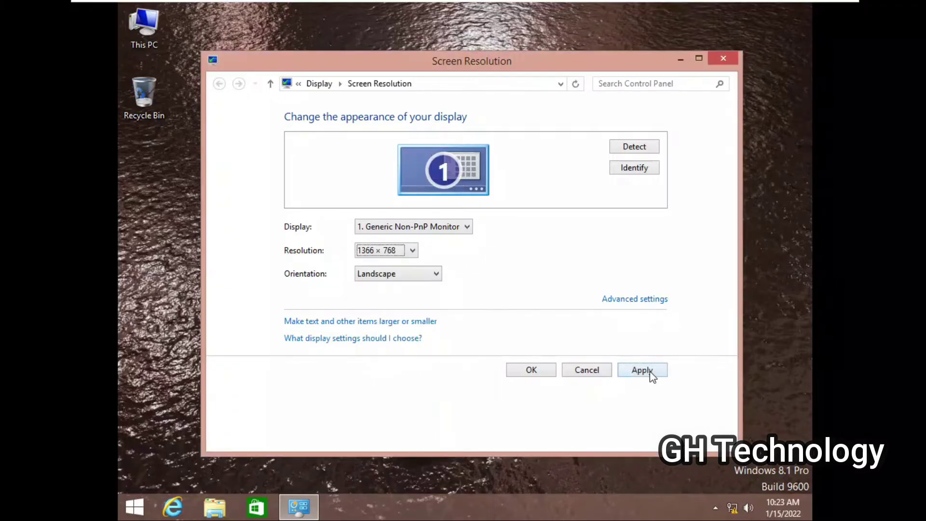
{"action": "left_click", "coordinate": [653, 374]}
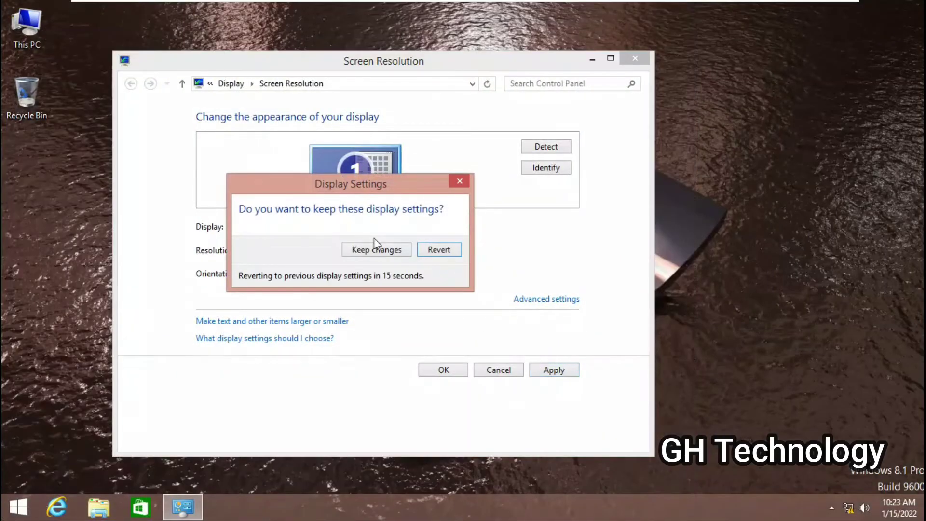
{"action": "left_click", "coordinate": [377, 251]}
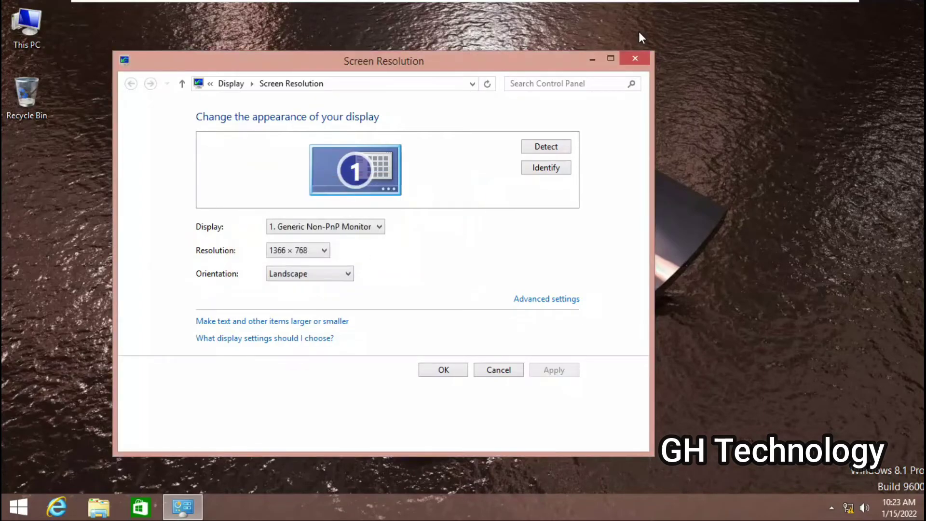
{"action": "left_click", "coordinate": [623, 56]}
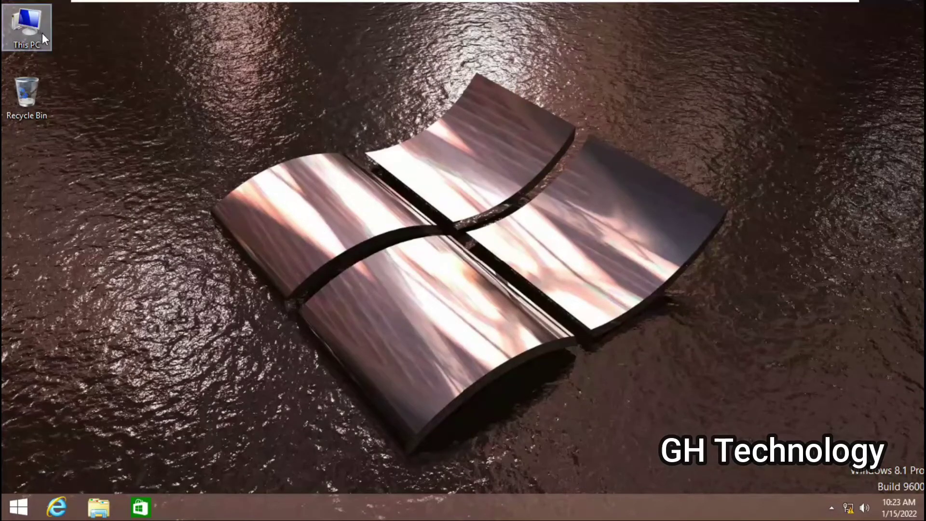
- Reopen the guest's screen resolution settings, apply 1280 × 768 and keep the change
{"action": "right_click", "coordinate": [473, 182]}
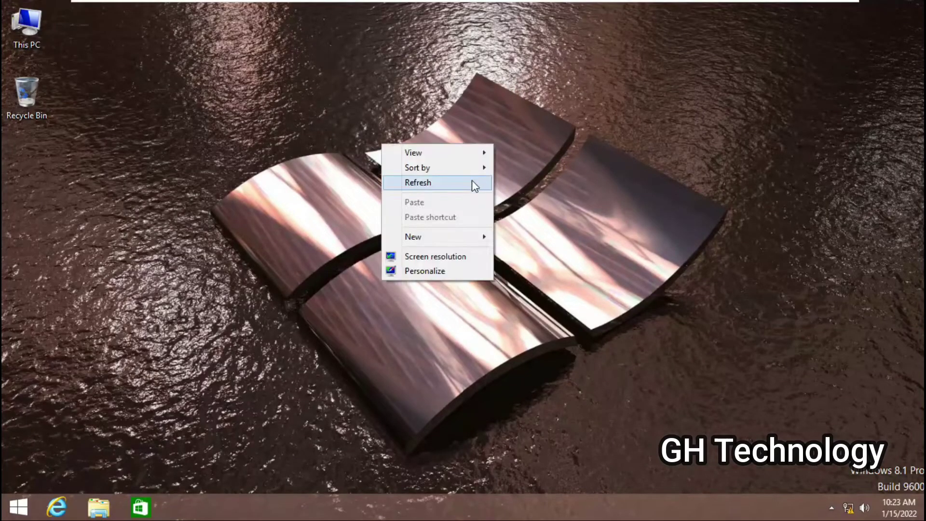
{"action": "left_click", "coordinate": [428, 257]}
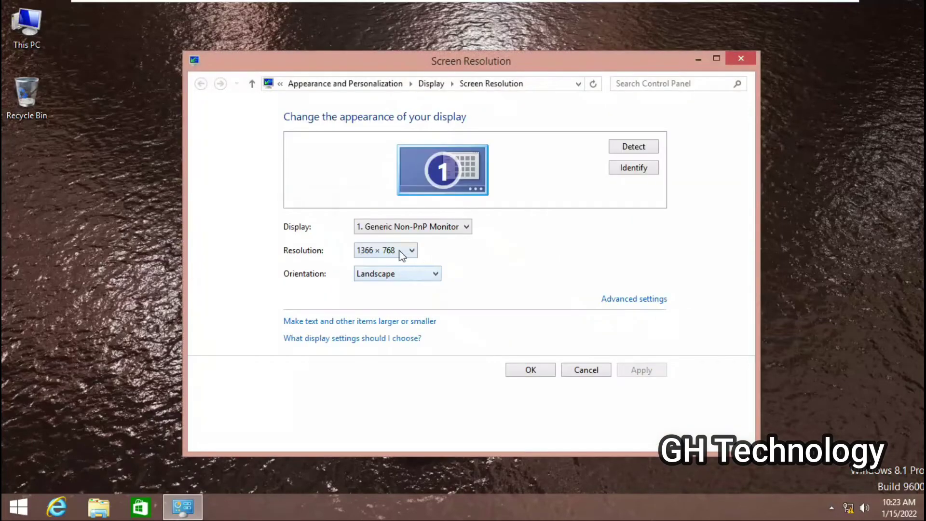
{"action": "left_click", "coordinate": [401, 251]}
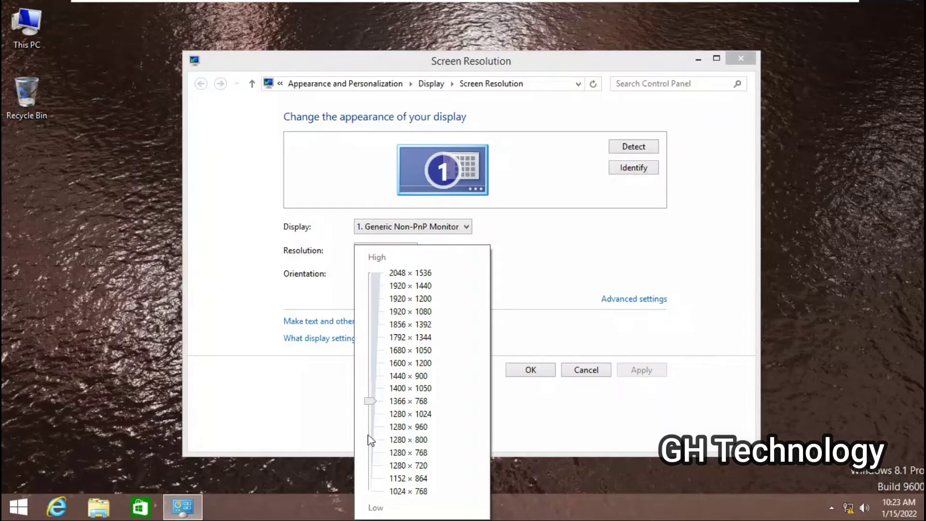
{"action": "left_click", "coordinate": [377, 455]}
{"action": "left_click", "coordinate": [640, 371]}
{"action": "left_click", "coordinate": [640, 372]}
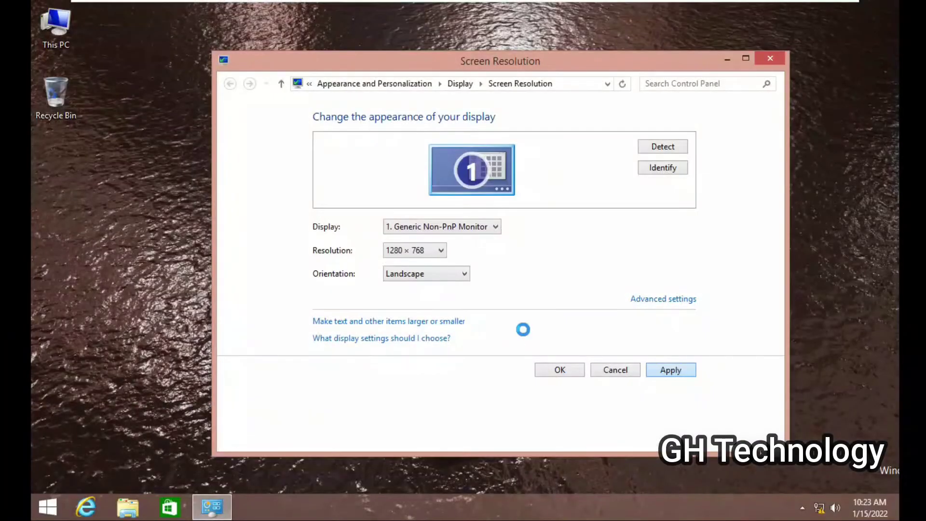
{"action": "left_click", "coordinate": [524, 249]}
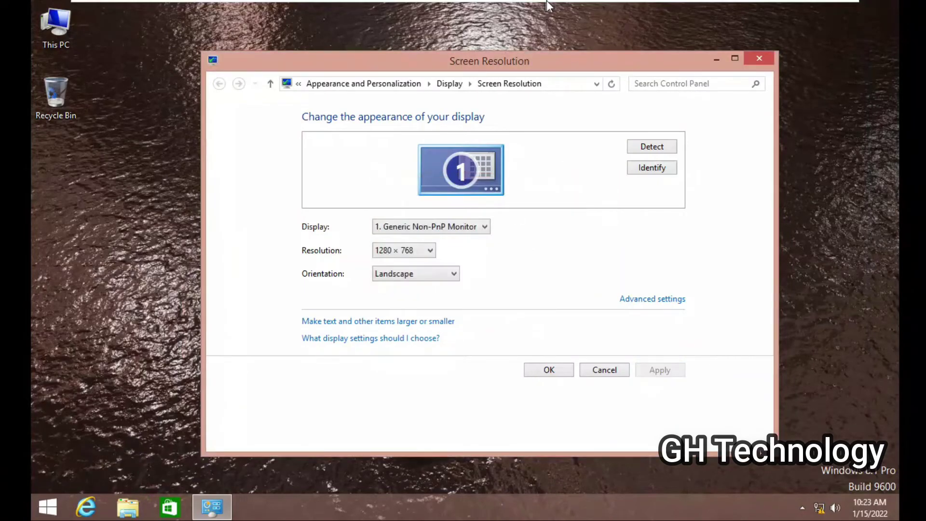
- Stretch the guest display to fill the screen and set its resolution to 1152 × 864, keeping the change
{"action": "left_click", "coordinate": [444, 15]}
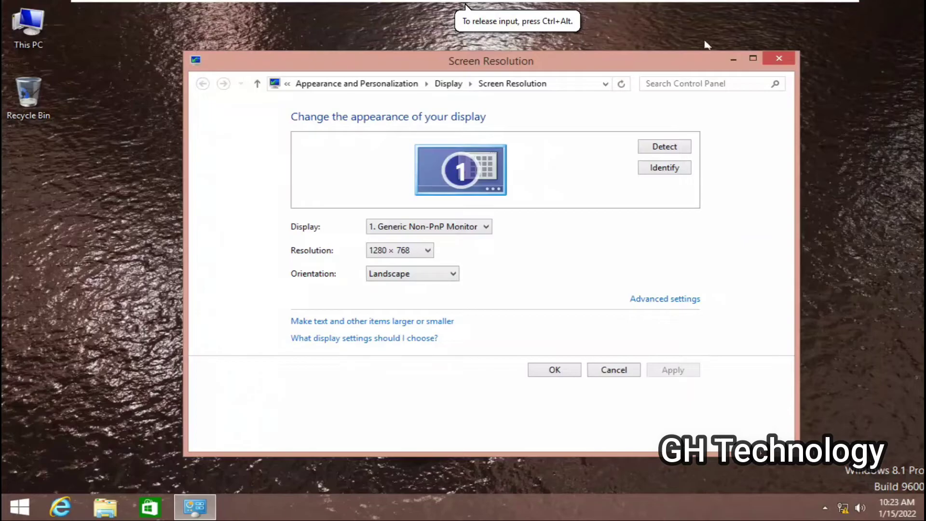
{"action": "left_click", "coordinate": [415, 250]}
{"action": "left_click_drag", "start_coordinate": [389, 485], "coordinate": [383, 478]}
{"action": "left_click", "coordinate": [669, 376]}
{"action": "left_click", "coordinate": [670, 378]}
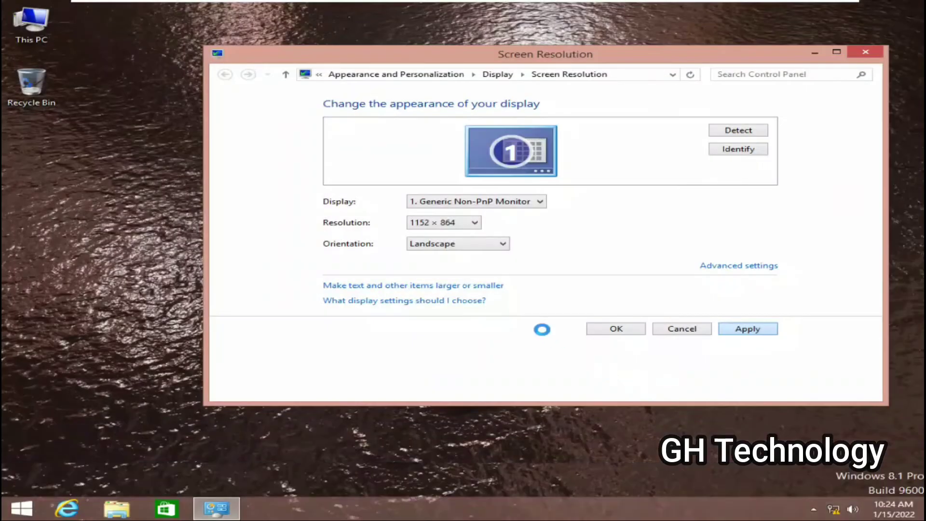
{"action": "left_click", "coordinate": [545, 223]}
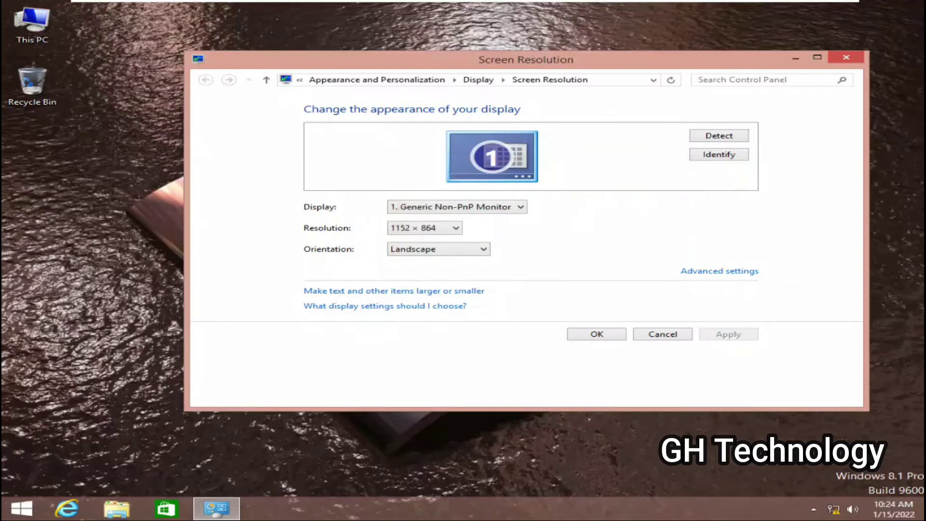
{"action": "left_click", "coordinate": [863, 57]}
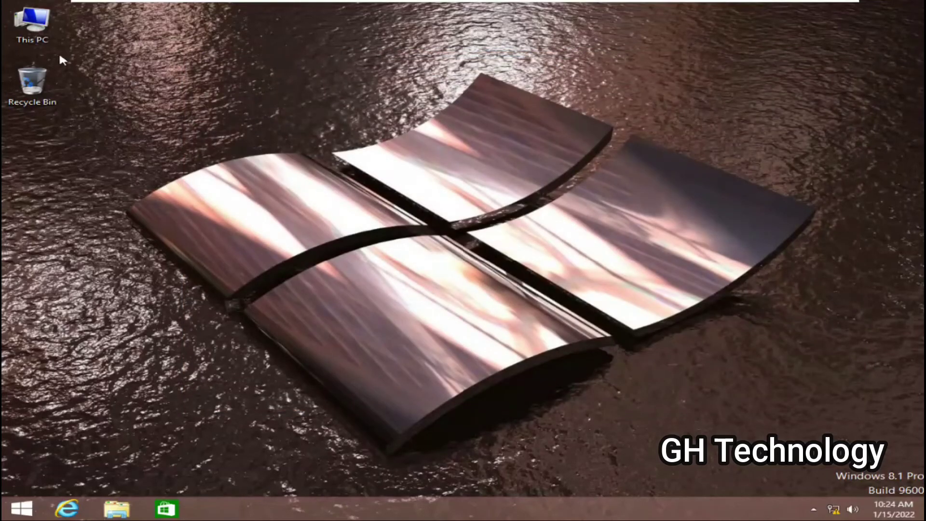
- Open Computer Management for This PC, browse its System Tools and Storage categories, and open Device Manager
{"action": "right_click", "coordinate": [31, 38]}
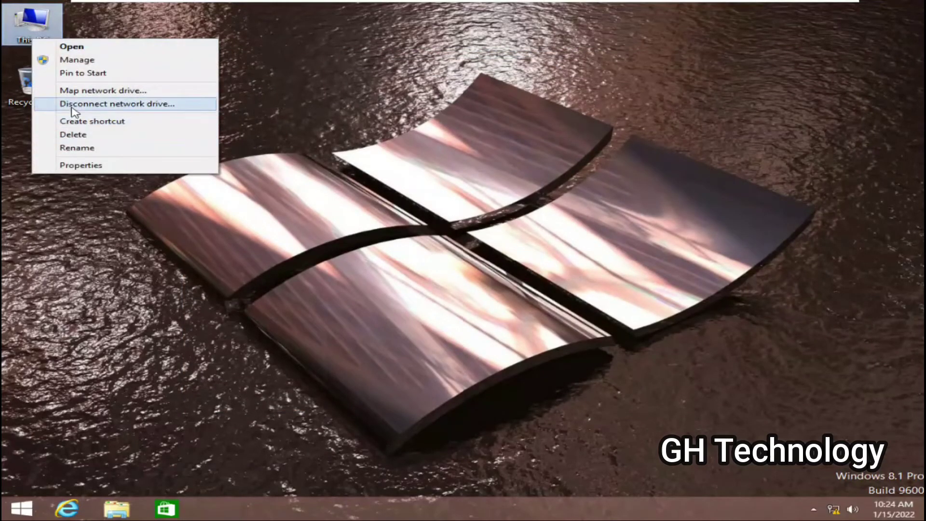
{"action": "left_click", "coordinate": [116, 60]}
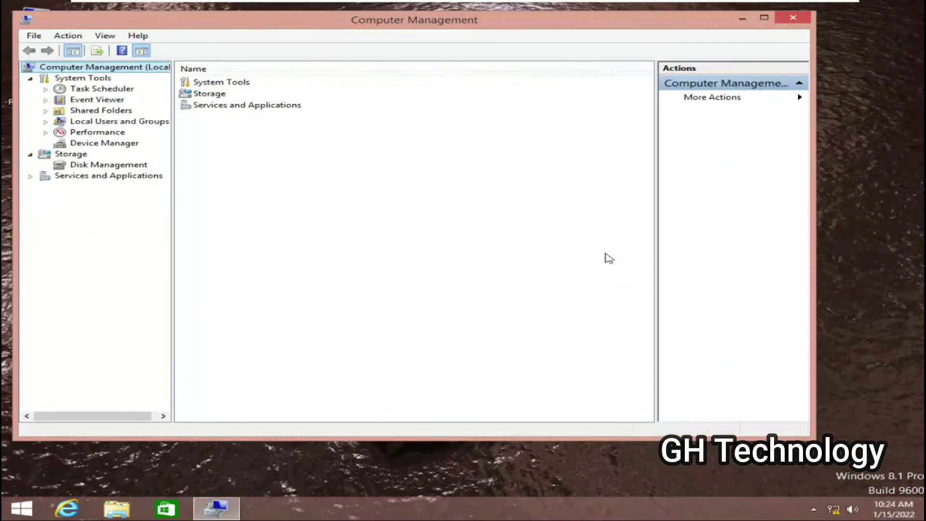
{"action": "left_click", "coordinate": [602, 228]}
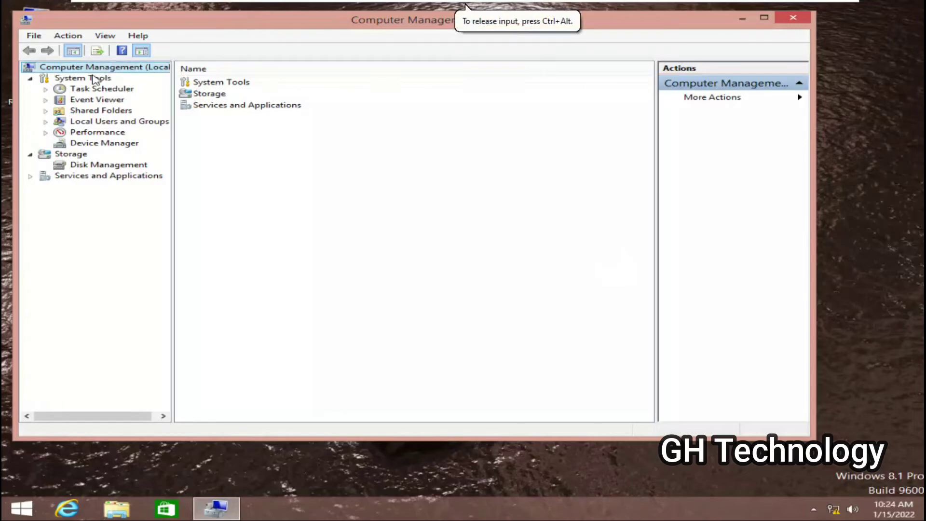
{"action": "left_click", "coordinate": [73, 155]}
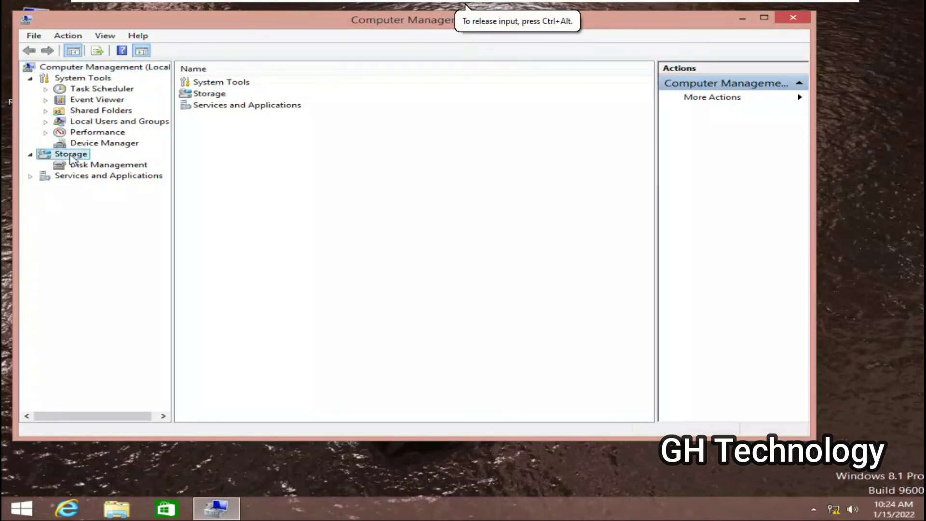
{"action": "left_click", "coordinate": [100, 132]}
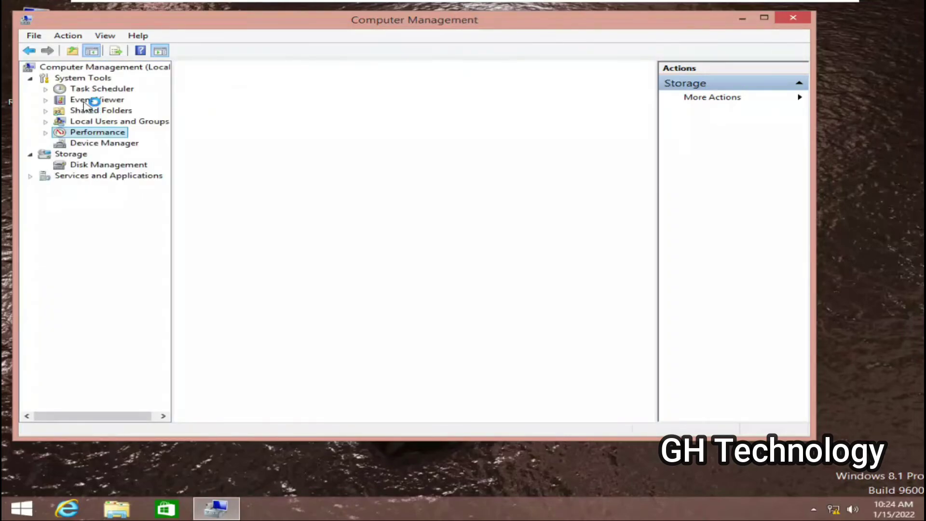
{"action": "left_click", "coordinate": [91, 68]}
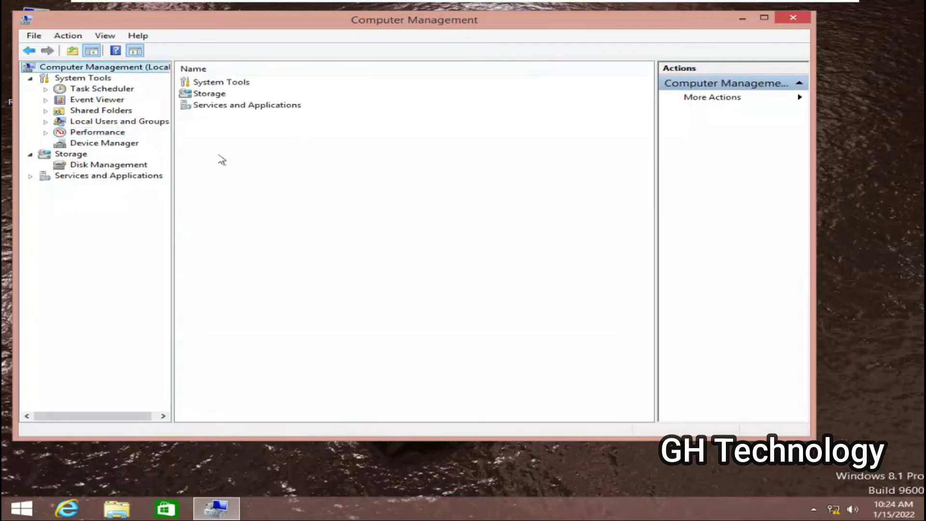
{"action": "left_click", "coordinate": [110, 78]}
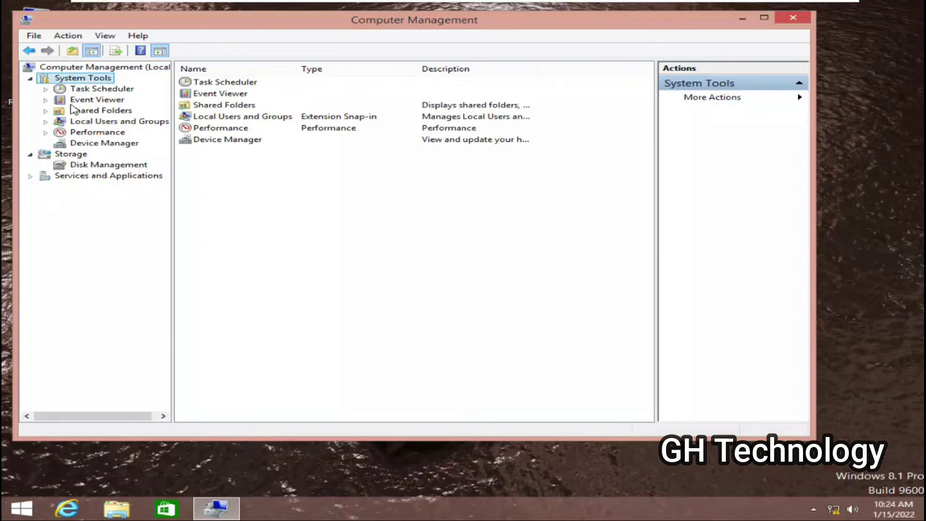
{"action": "left_click", "coordinate": [216, 141]}
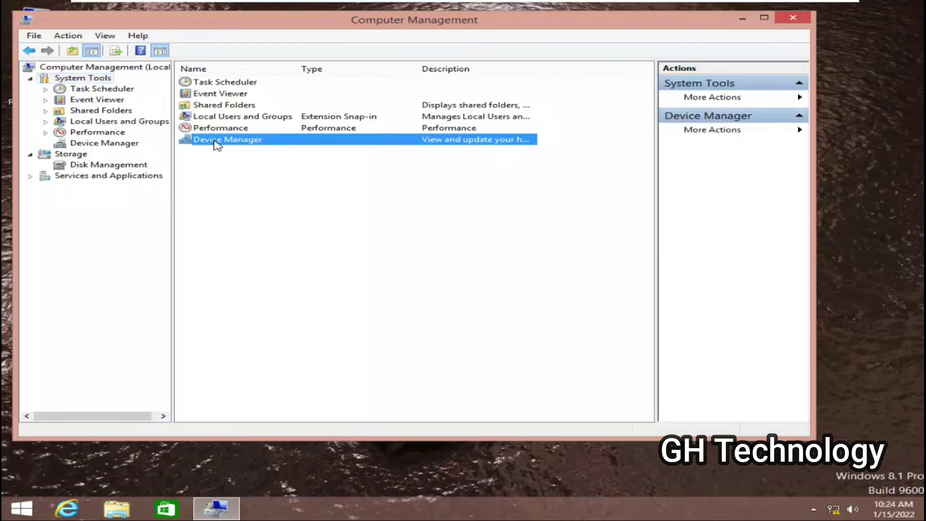
{"action": "double_click", "coordinate": [215, 142]}
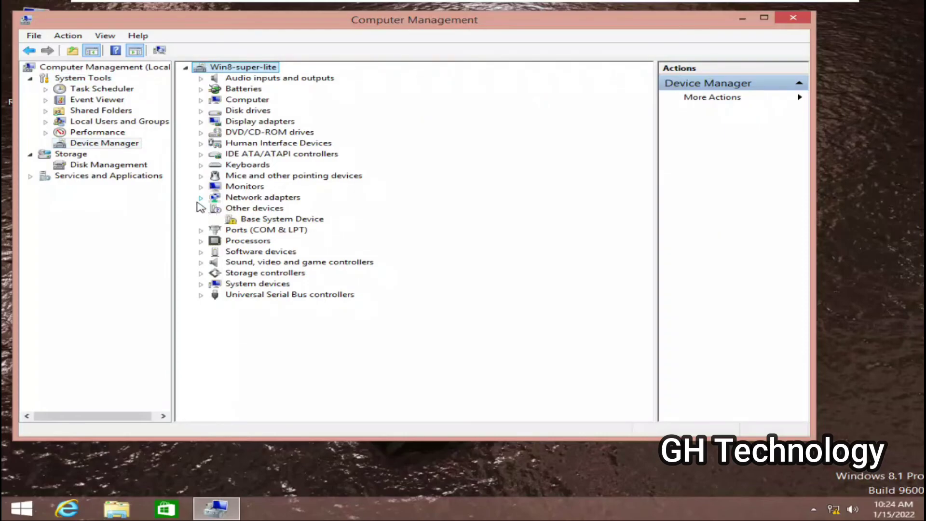
- Run an automatic driver software update for the Generic Non-PnP Monitor under Monitors and close the update wizard
{"action": "left_click", "coordinate": [201, 187]}
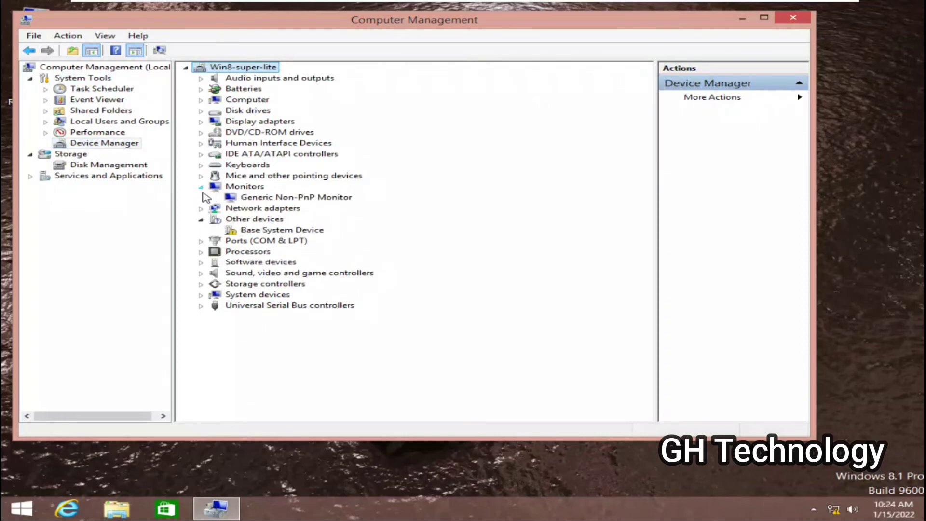
{"action": "left_click", "coordinate": [236, 201]}
{"action": "right_click", "coordinate": [236, 200]}
{"action": "left_click", "coordinate": [242, 204]}
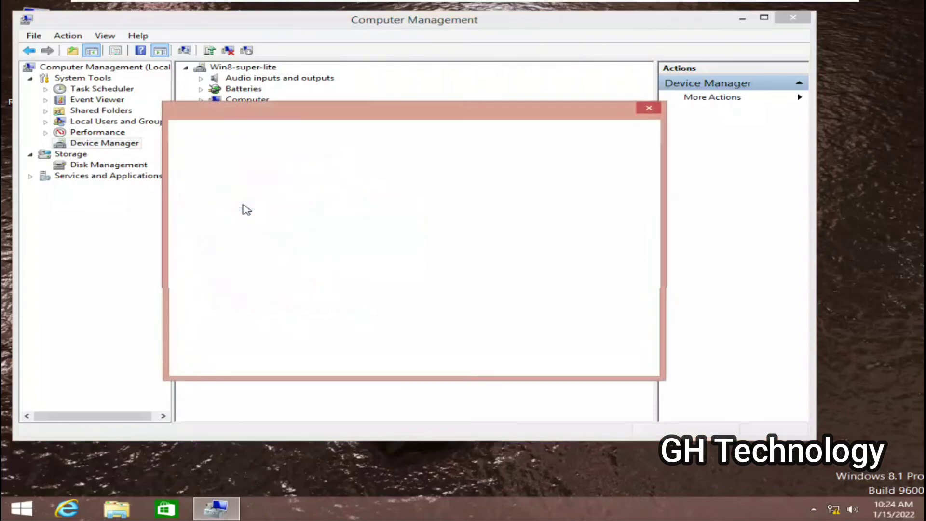
{"action": "left_click", "coordinate": [292, 196]}
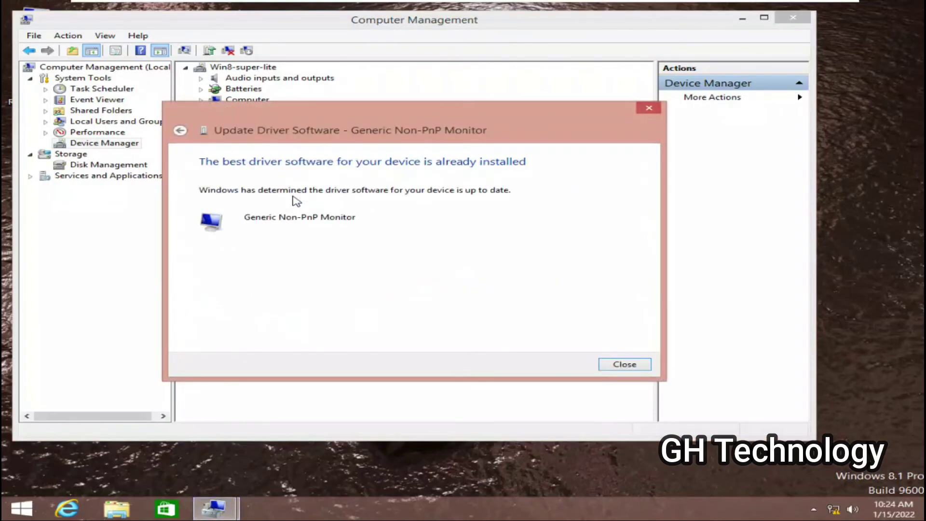
{"action": "left_click", "coordinate": [633, 365]}
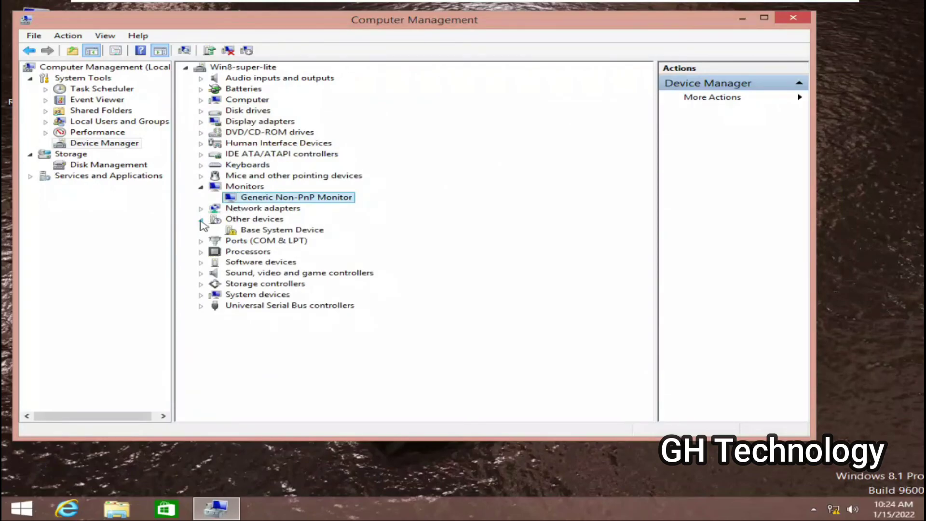
- Run an automatic driver software update for the Microsoft Basic Display Adapter, then close the wizard and Computer Management
{"action": "left_click", "coordinate": [201, 220]}
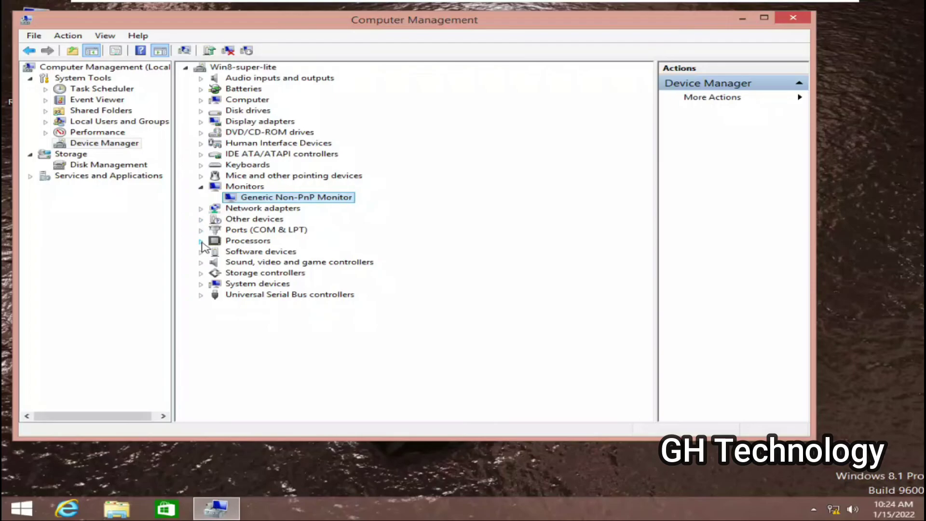
{"action": "left_click", "coordinate": [201, 122]}
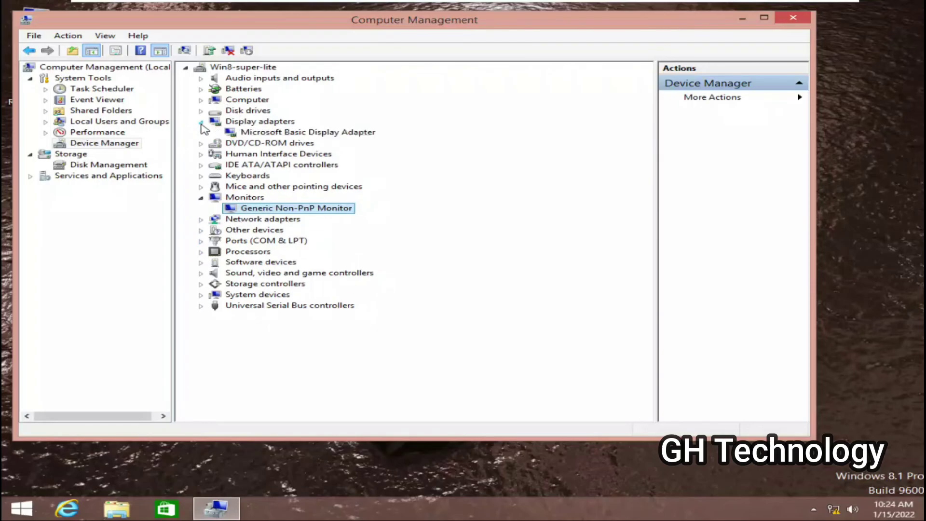
{"action": "right_click", "coordinate": [261, 133]}
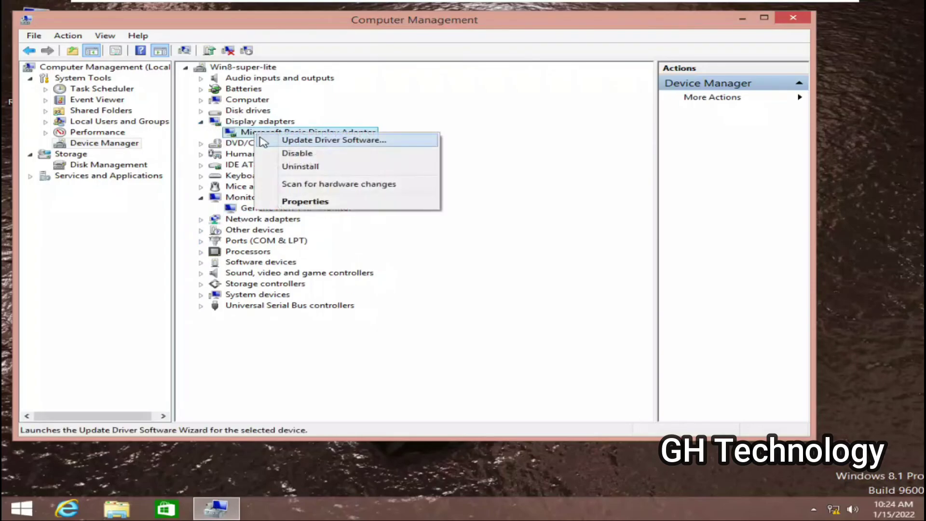
{"action": "left_click", "coordinate": [264, 141]}
{"action": "left_click", "coordinate": [279, 211]}
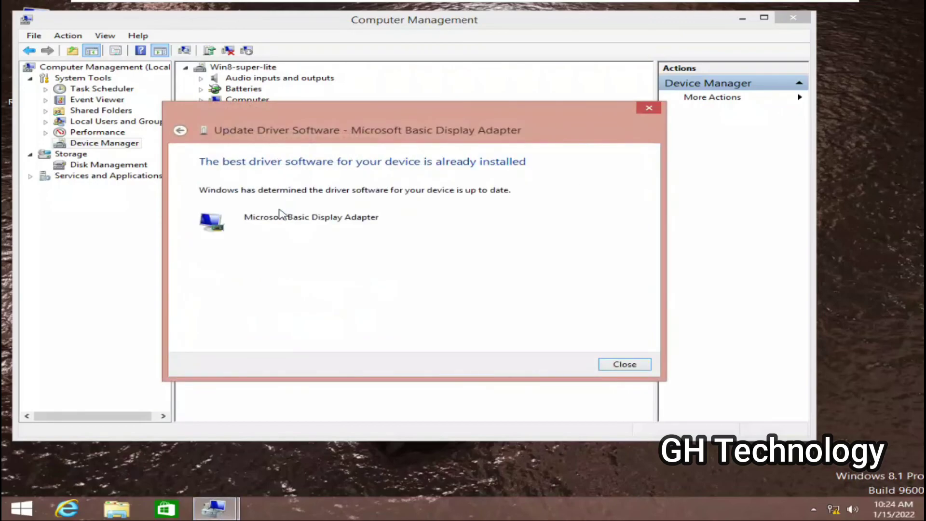
{"action": "left_click", "coordinate": [626, 365]}
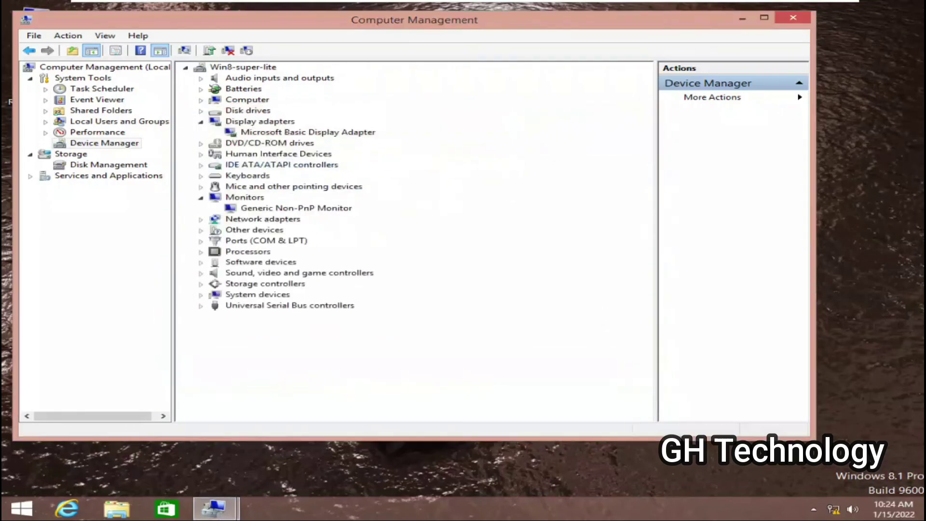
{"action": "left_click", "coordinate": [802, 17]}
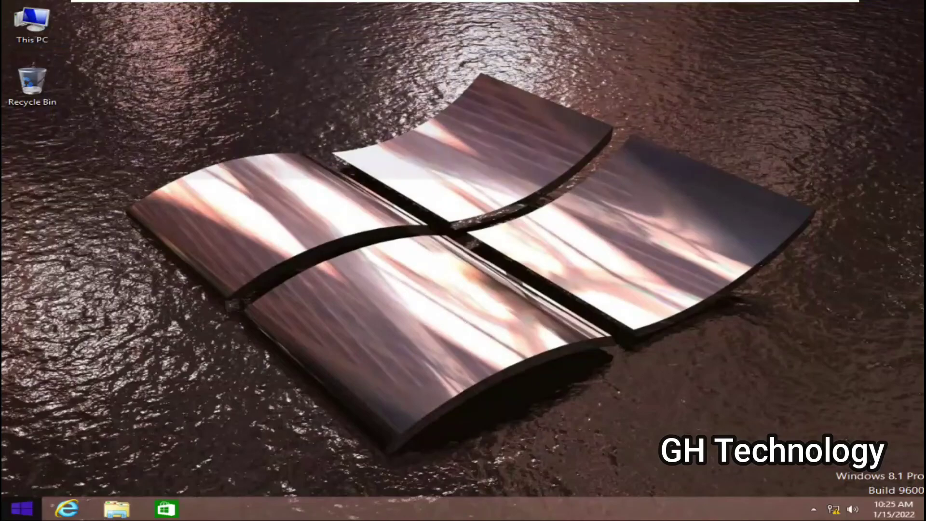
- Search for and run winver.exe, and move the About Windows dialog to the middle of the desktop to read the version
{"action": "key", "text": "super"}
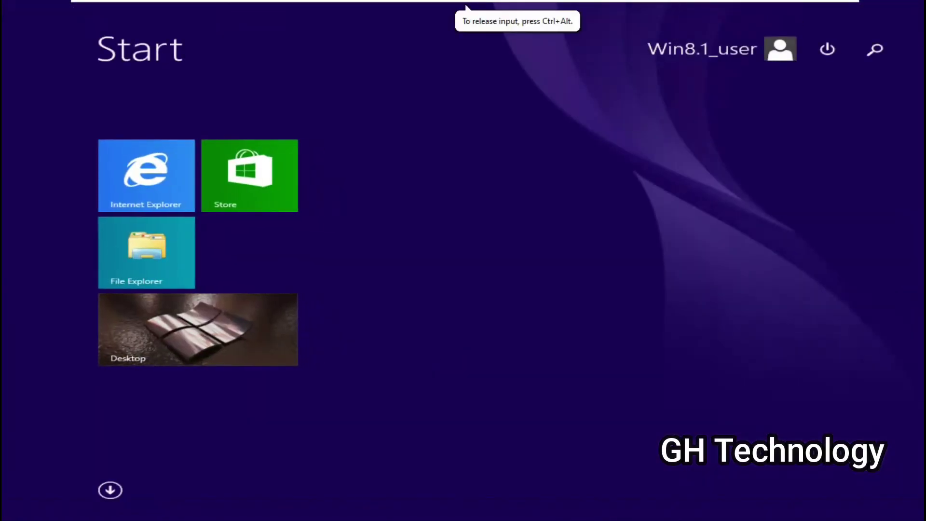
{"action": "left_click", "coordinate": [877, 49]}
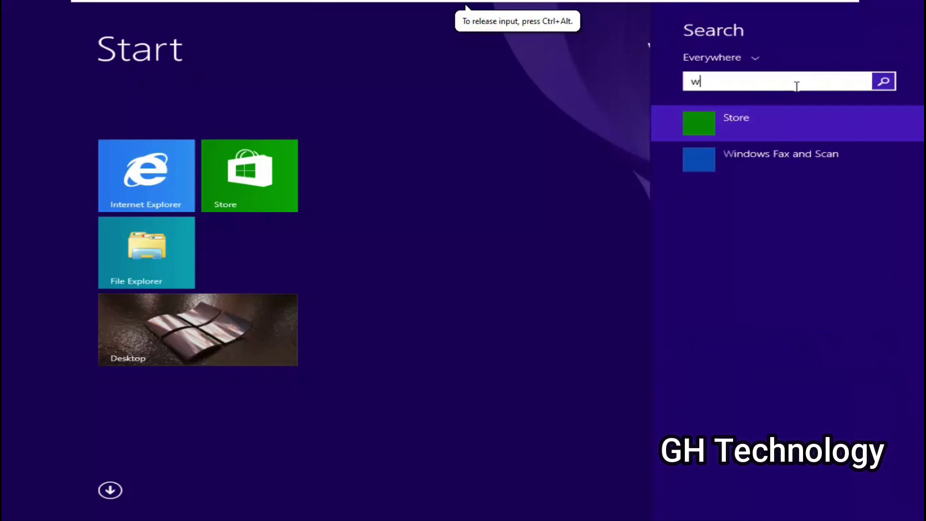
{"action": "type", "text": "inver.exe"}
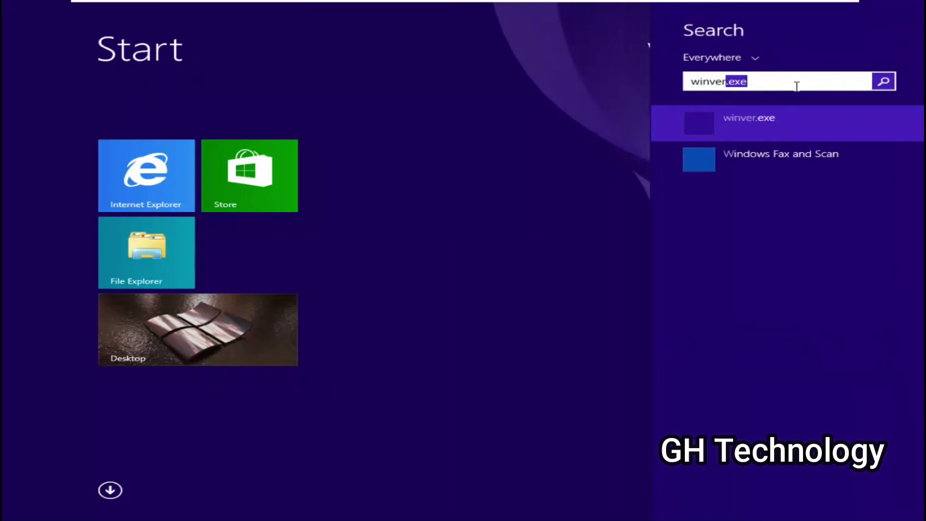
{"action": "key", "text": "Return"}
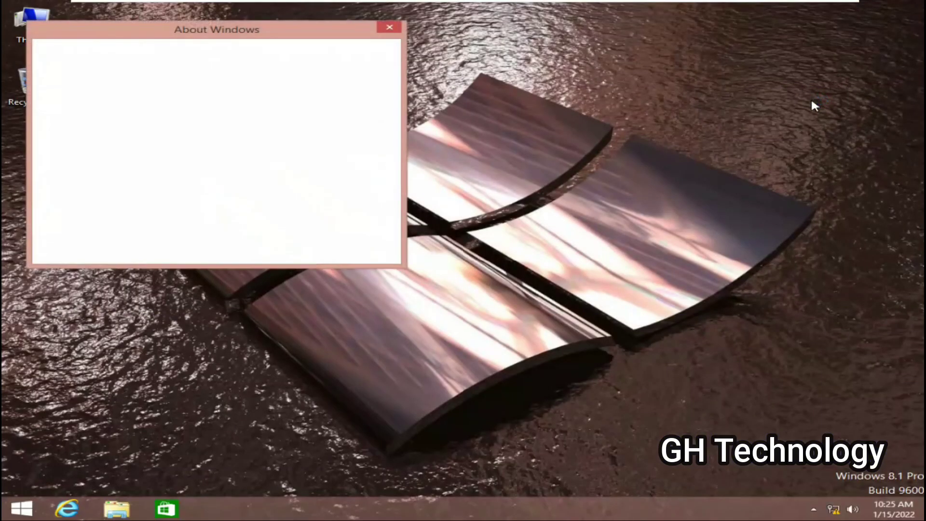
{"action": "left_click_drag", "start_coordinate": [301, 38], "coordinate": [596, 149]}
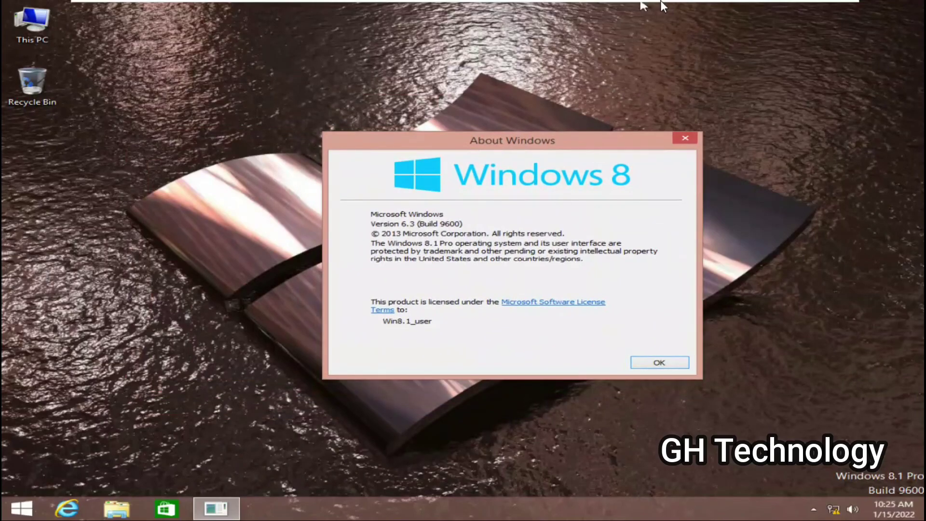
{"action": "mouse_move", "coordinate": [661, 2]}
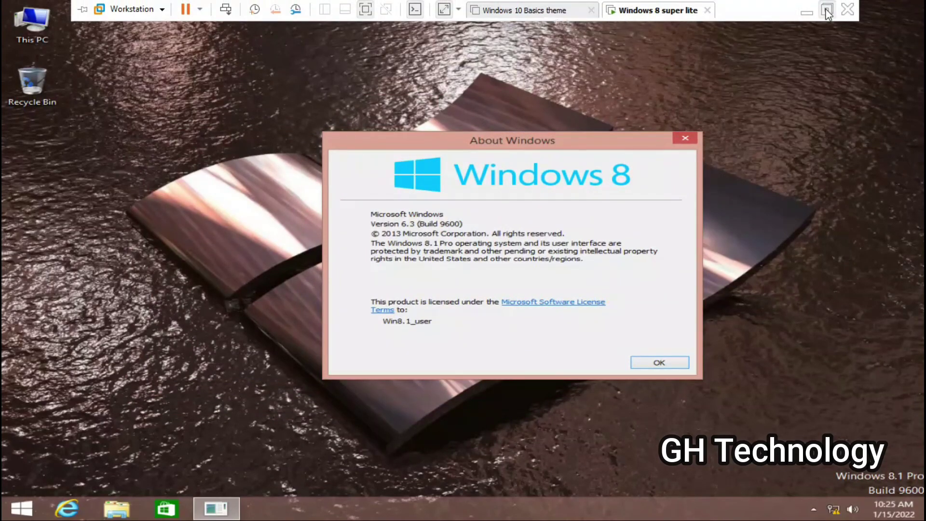